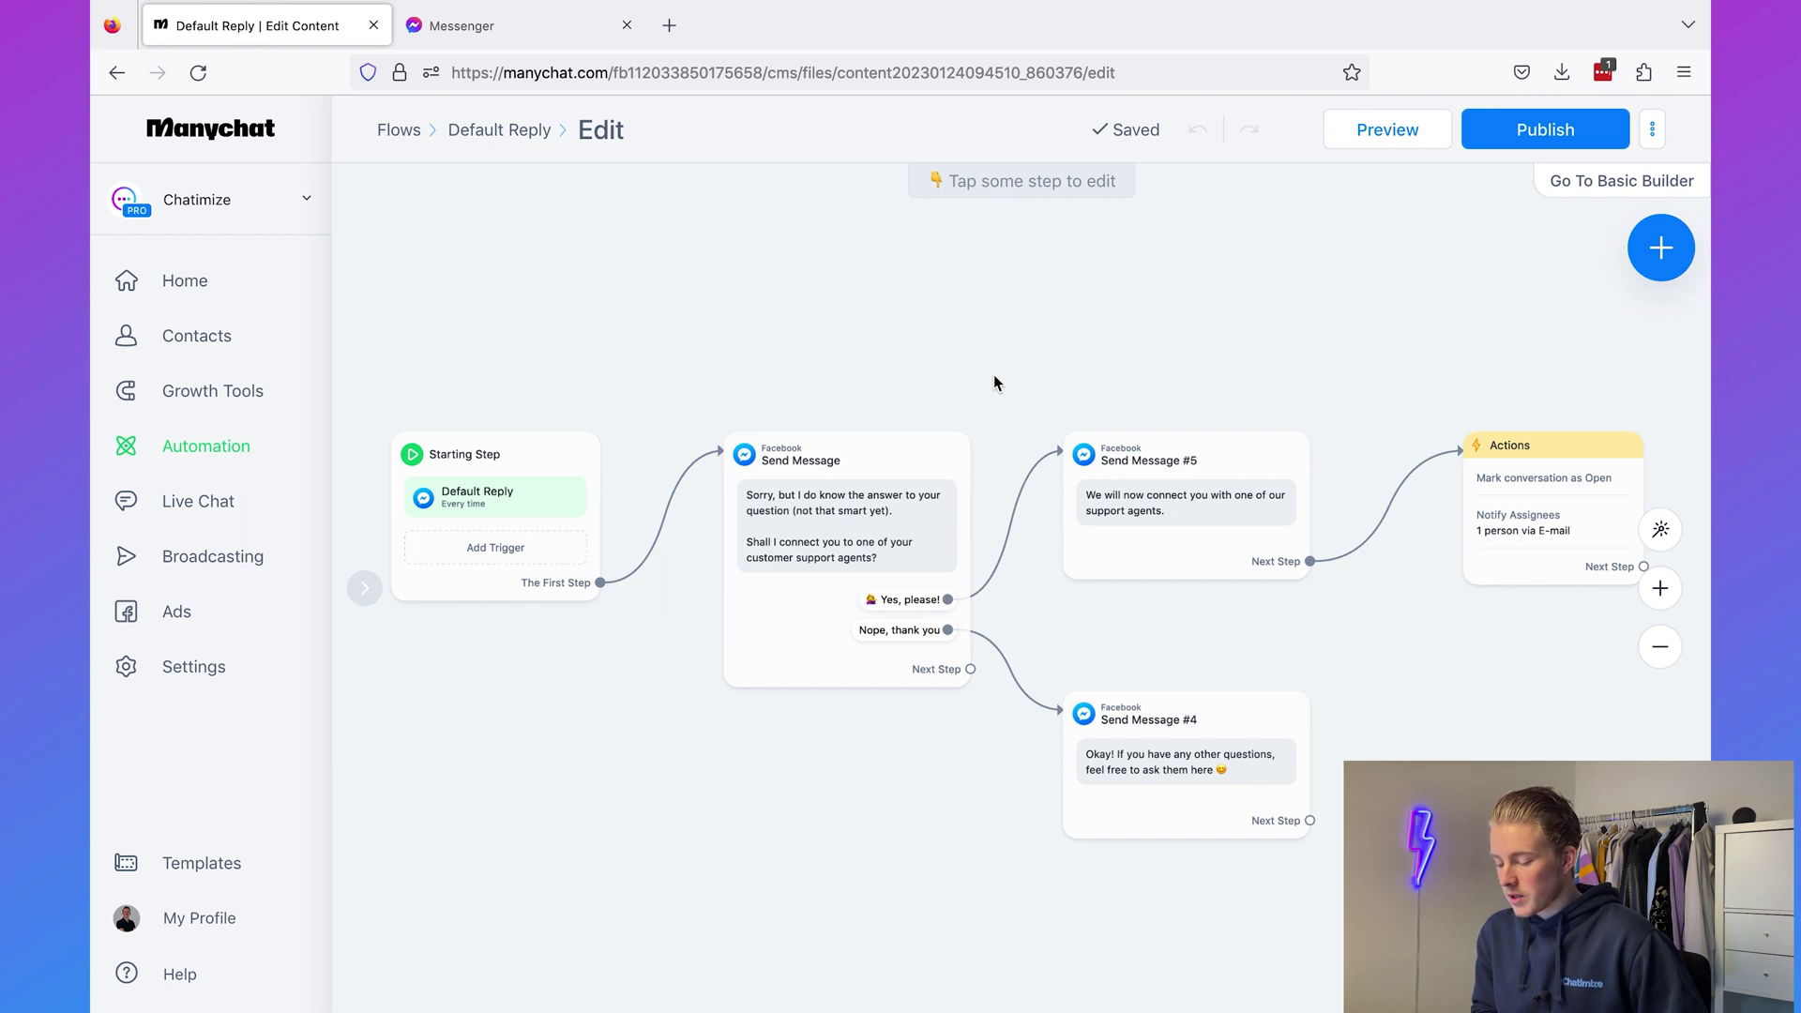
scroll(994, 375, "up", 3)
left_click(889, 551)
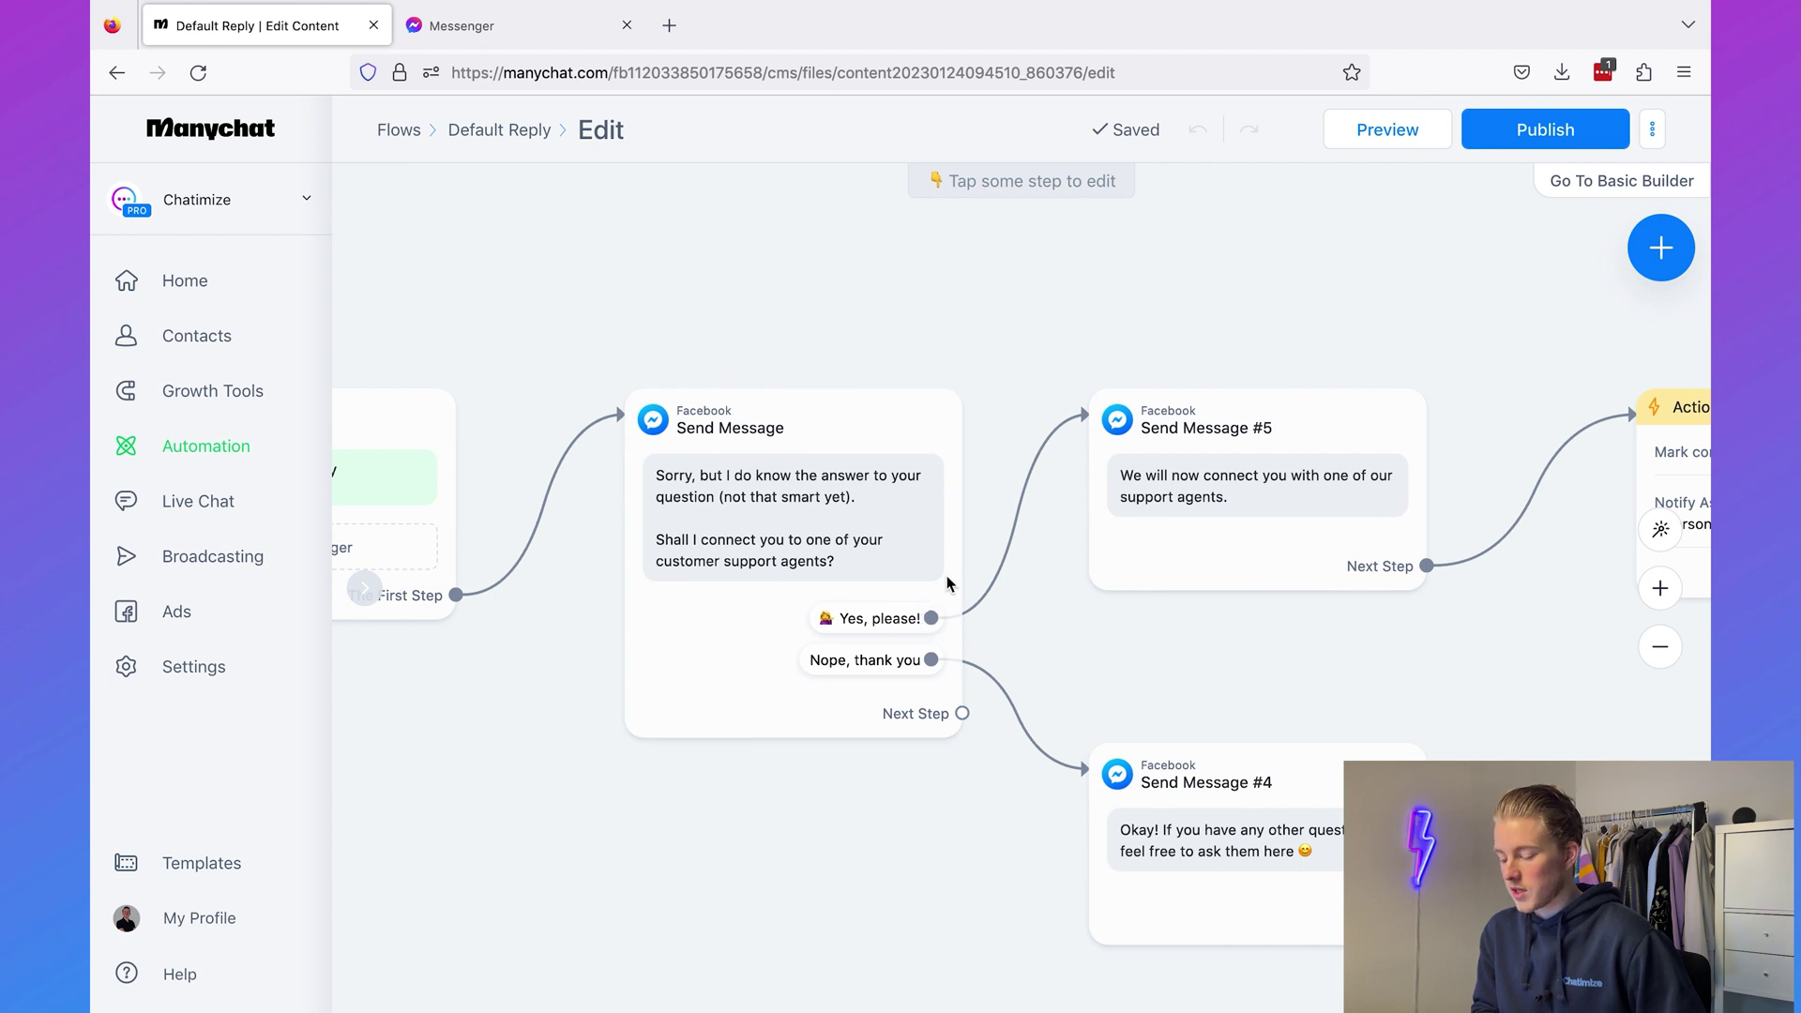
left_click_drag(1366, 651, 1015, 657)
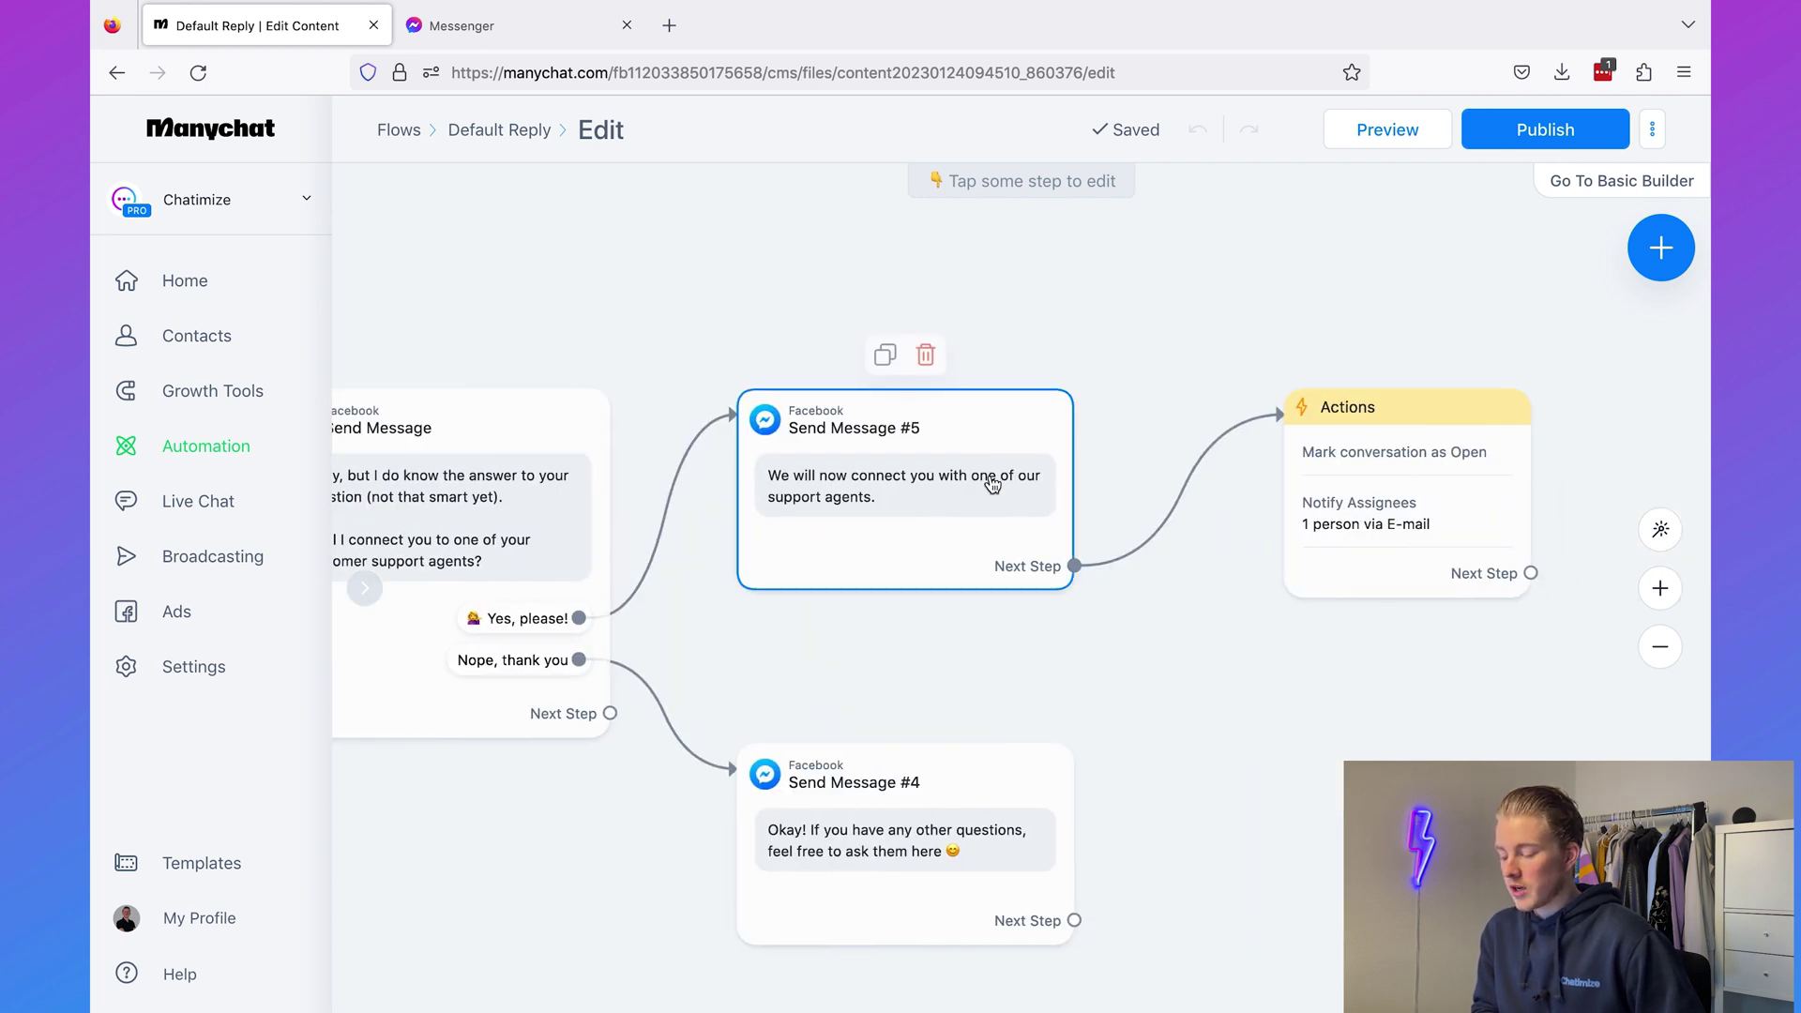
left_click_drag(1219, 621, 872, 617)
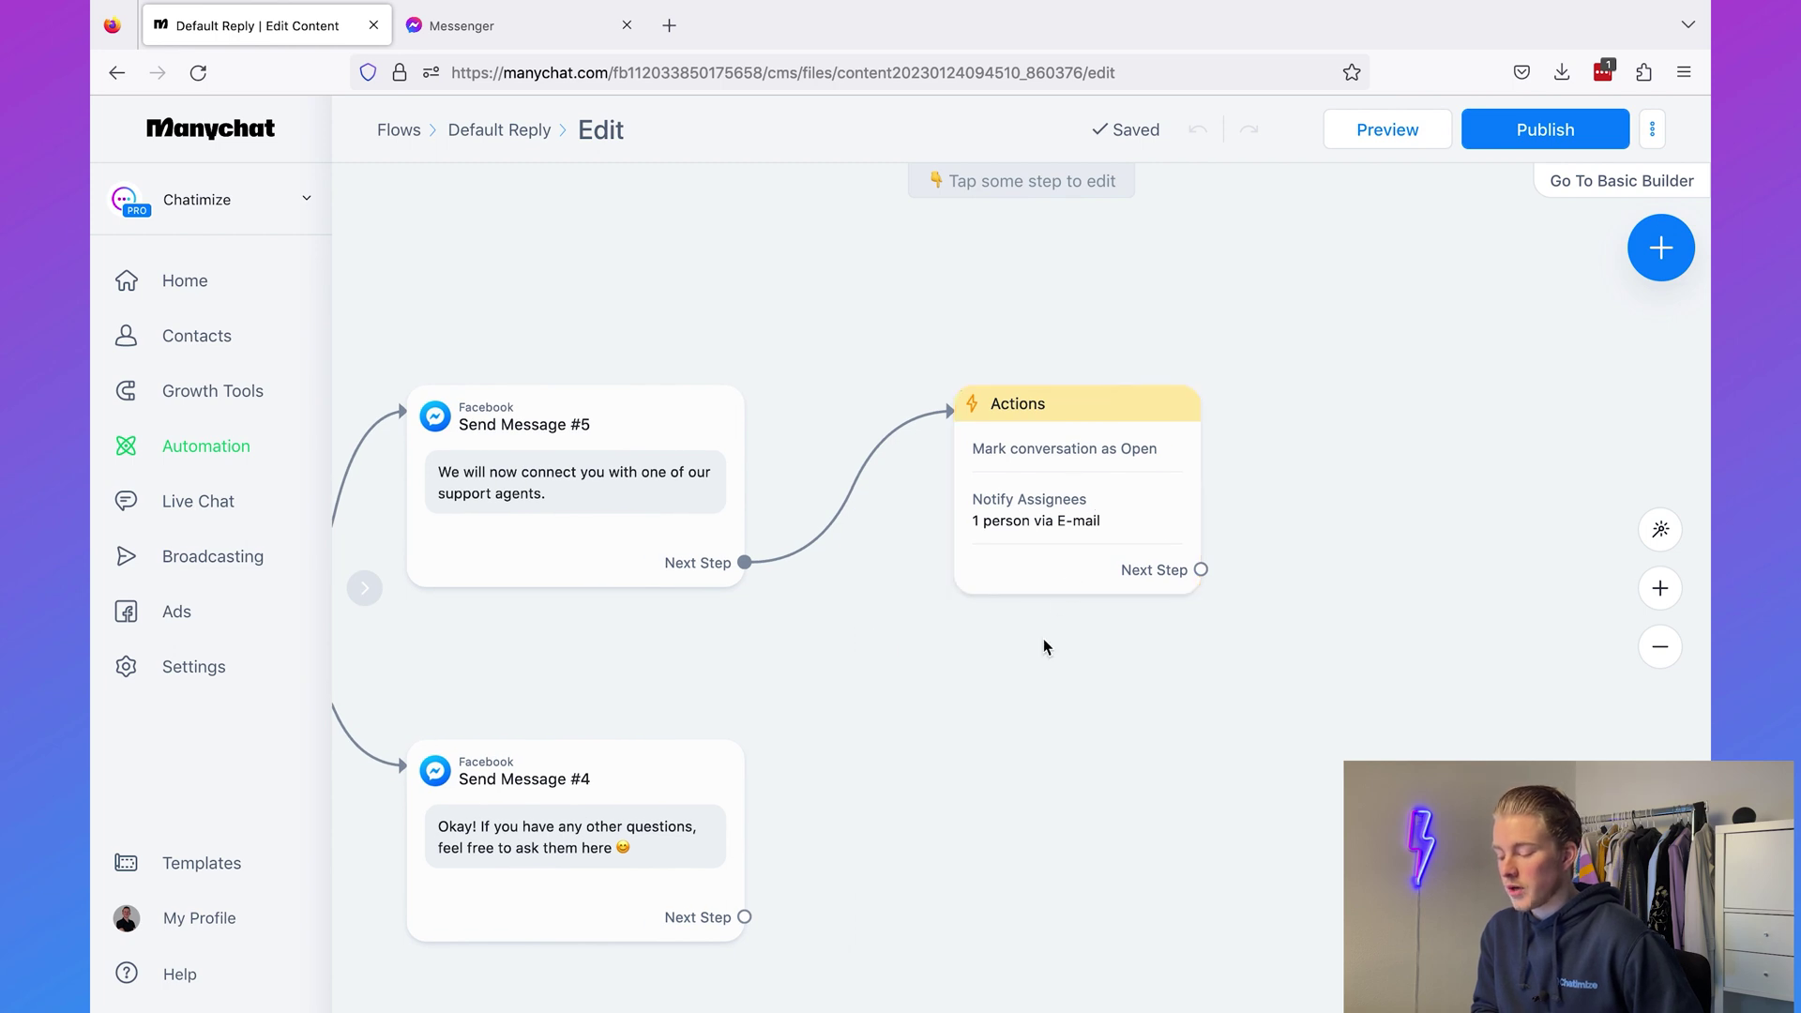
left_click_drag(893, 623, 1383, 635)
scroll(1196, 636, "down", 3)
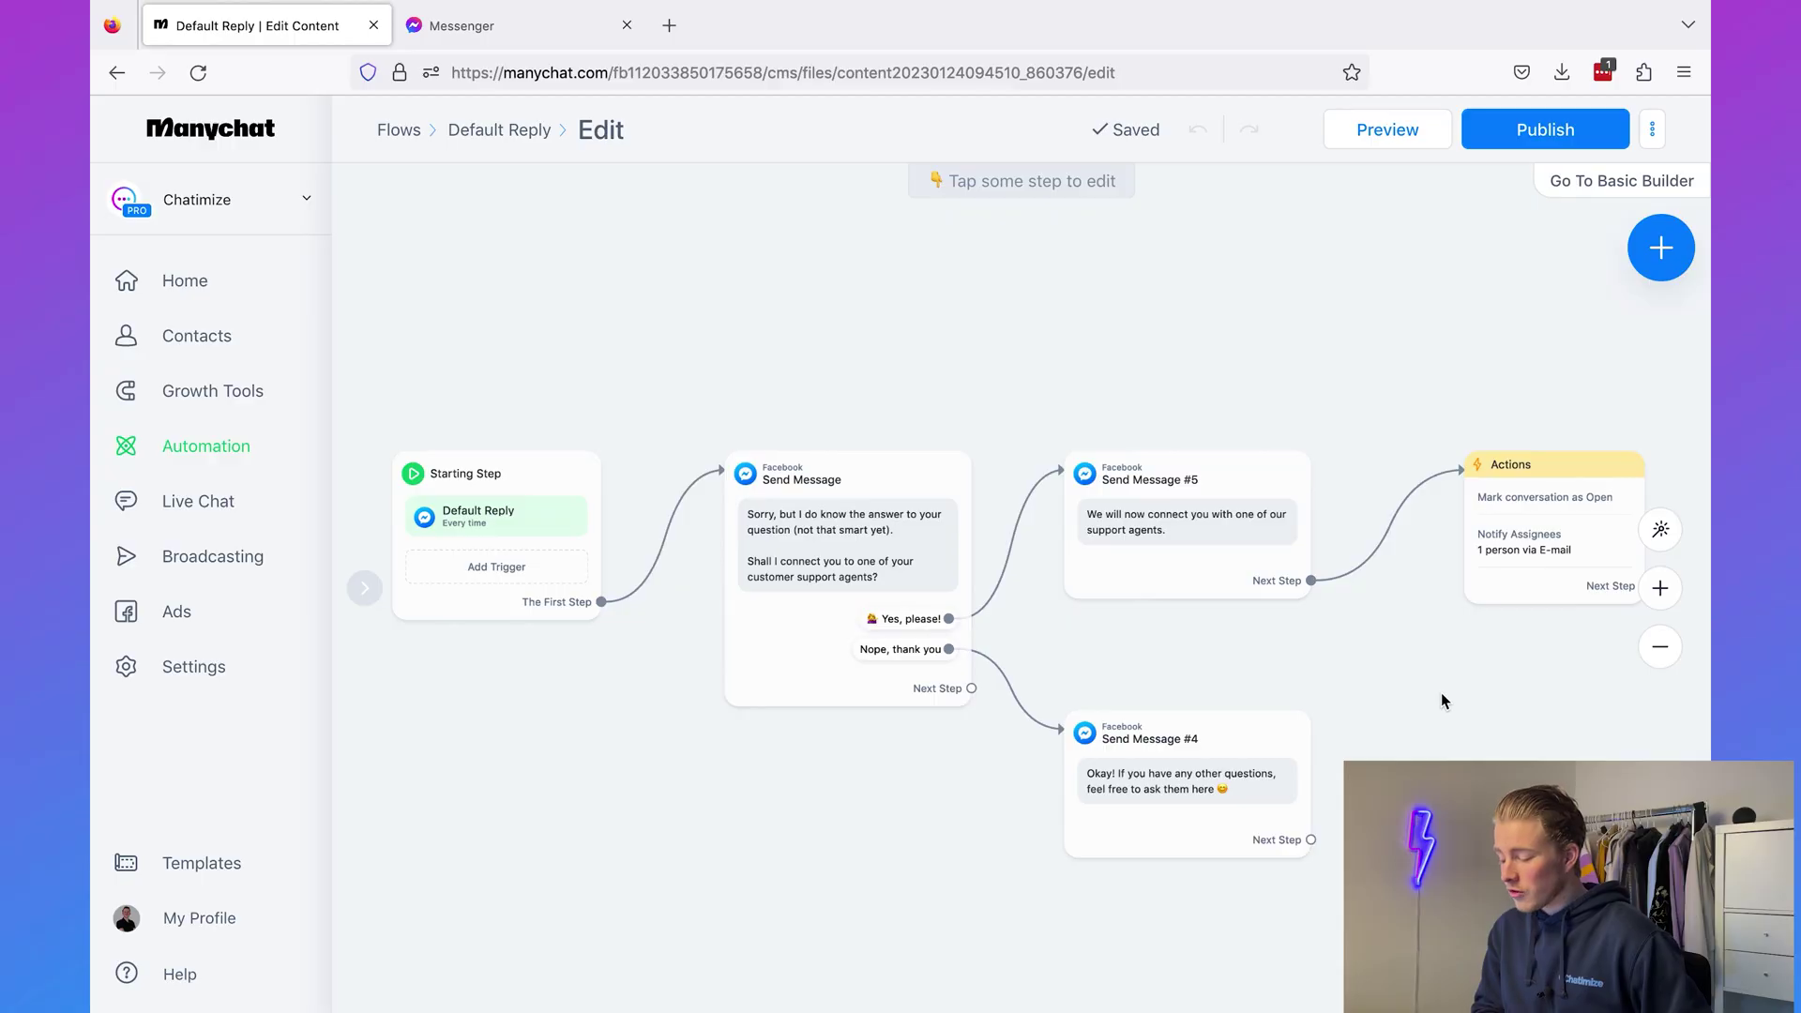
scroll(1439, 695, "right", 10)
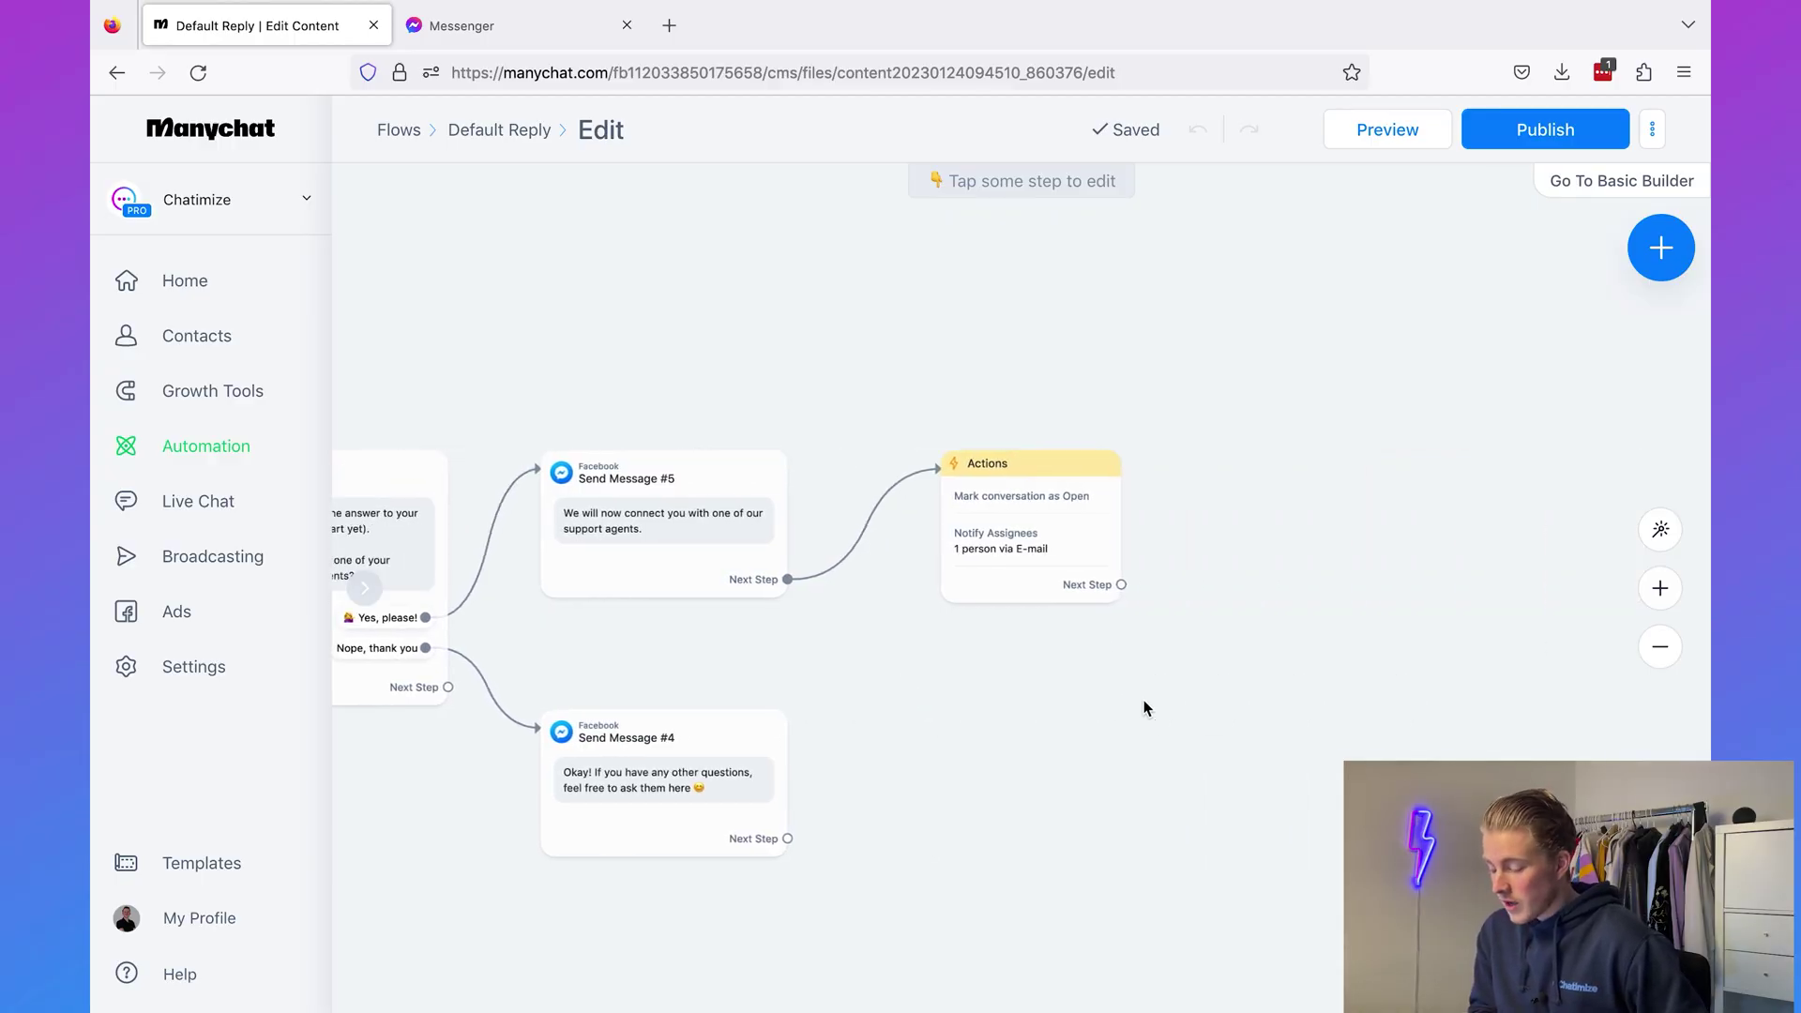
Add a second Actions step after the first that tags the contact with Live Chat
left_click_drag(1123, 586, 1208, 463)
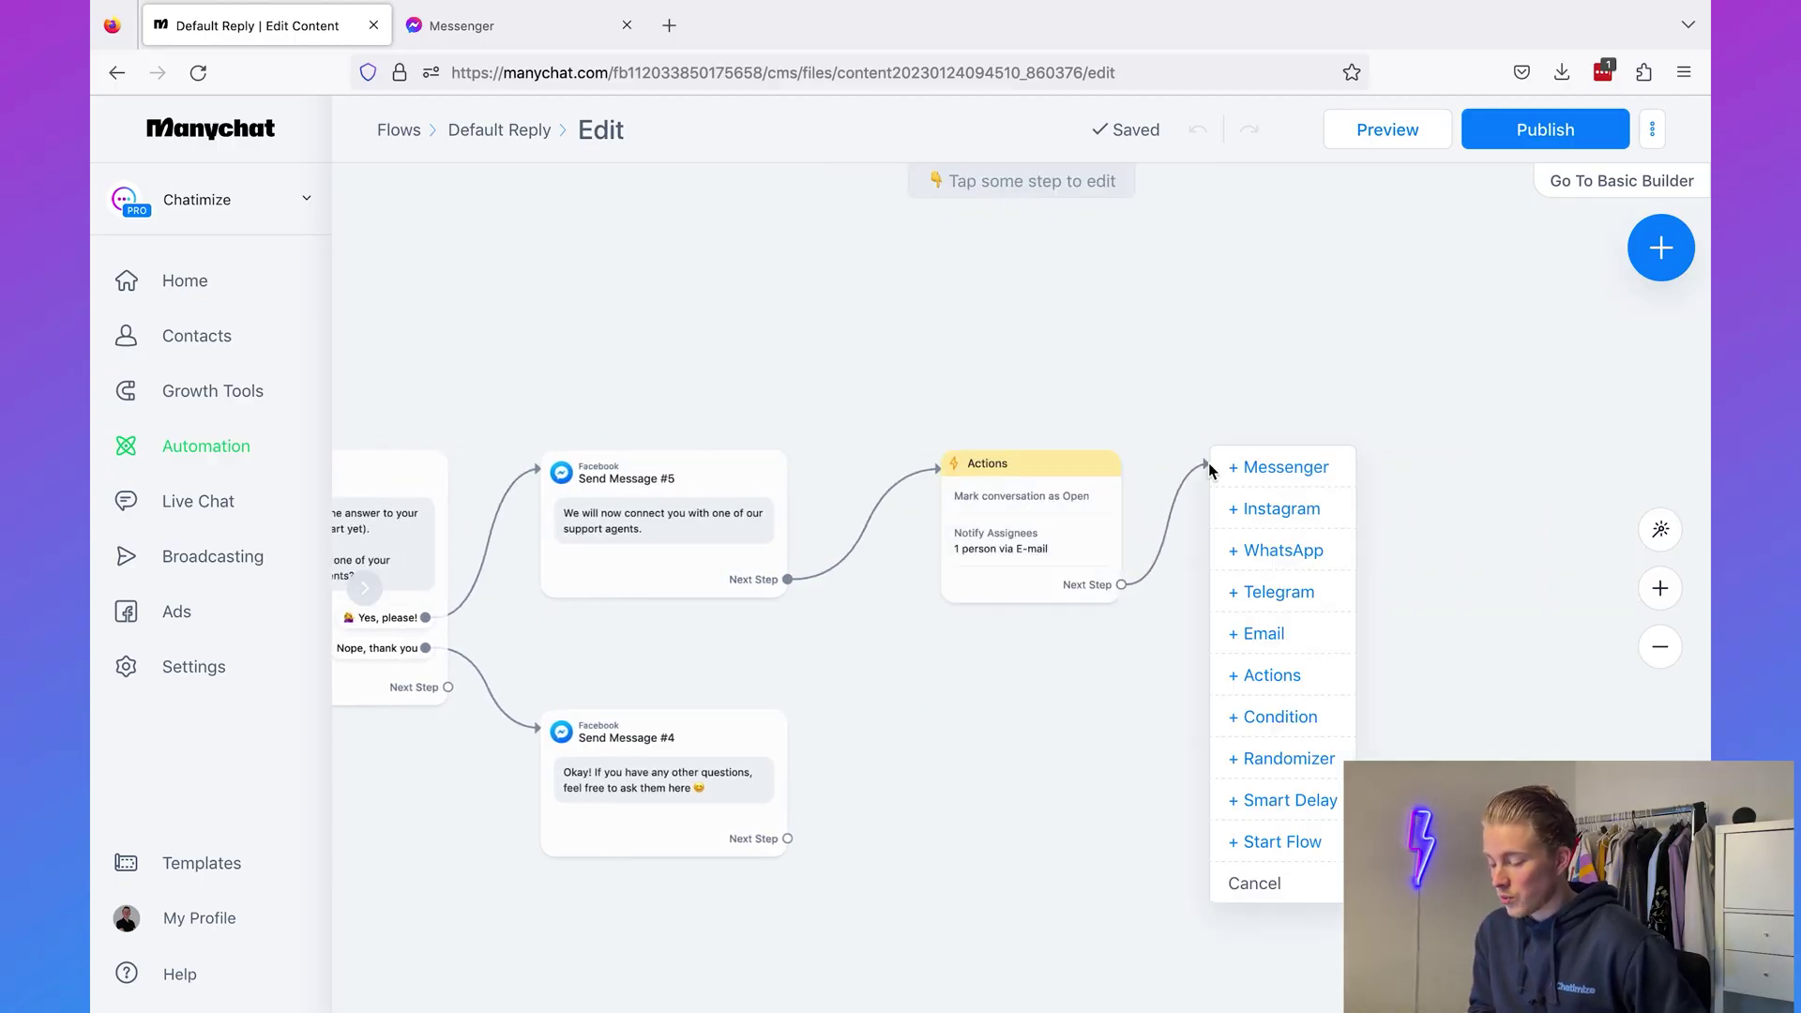
left_click(1264, 676)
left_click(563, 296)
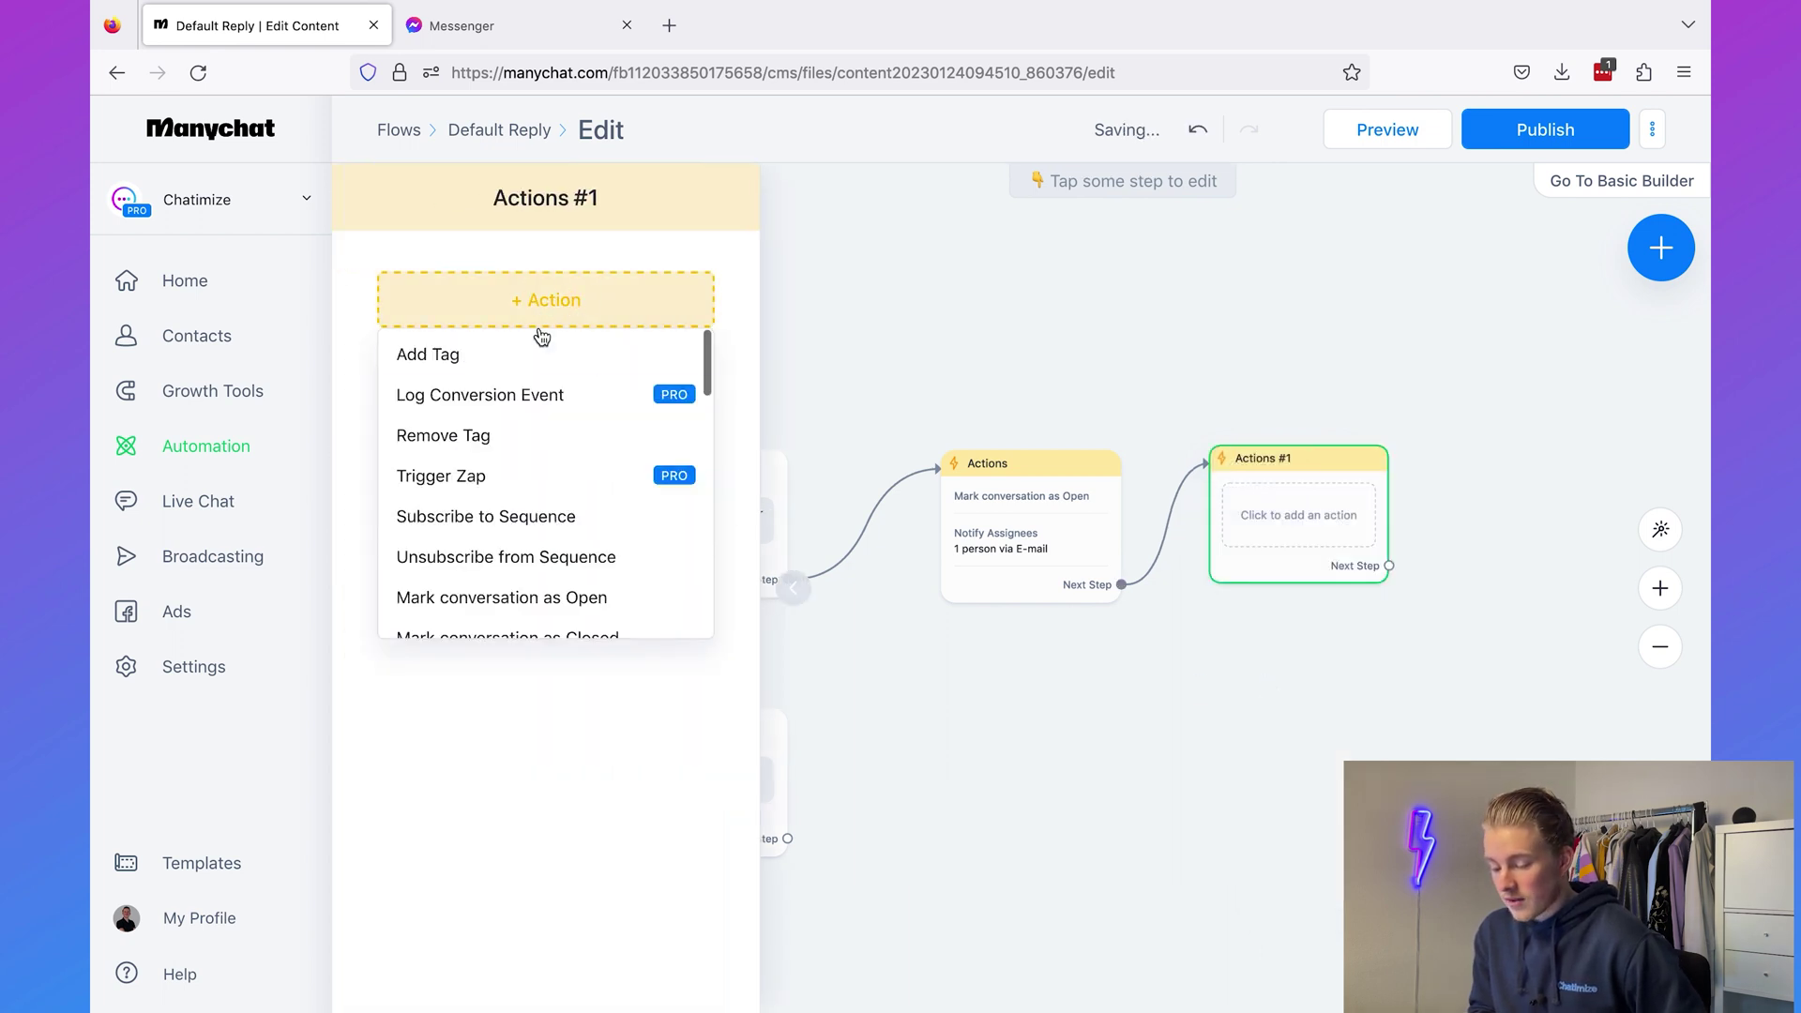
left_click(520, 354)
left_click(516, 336)
type("Live Chat")
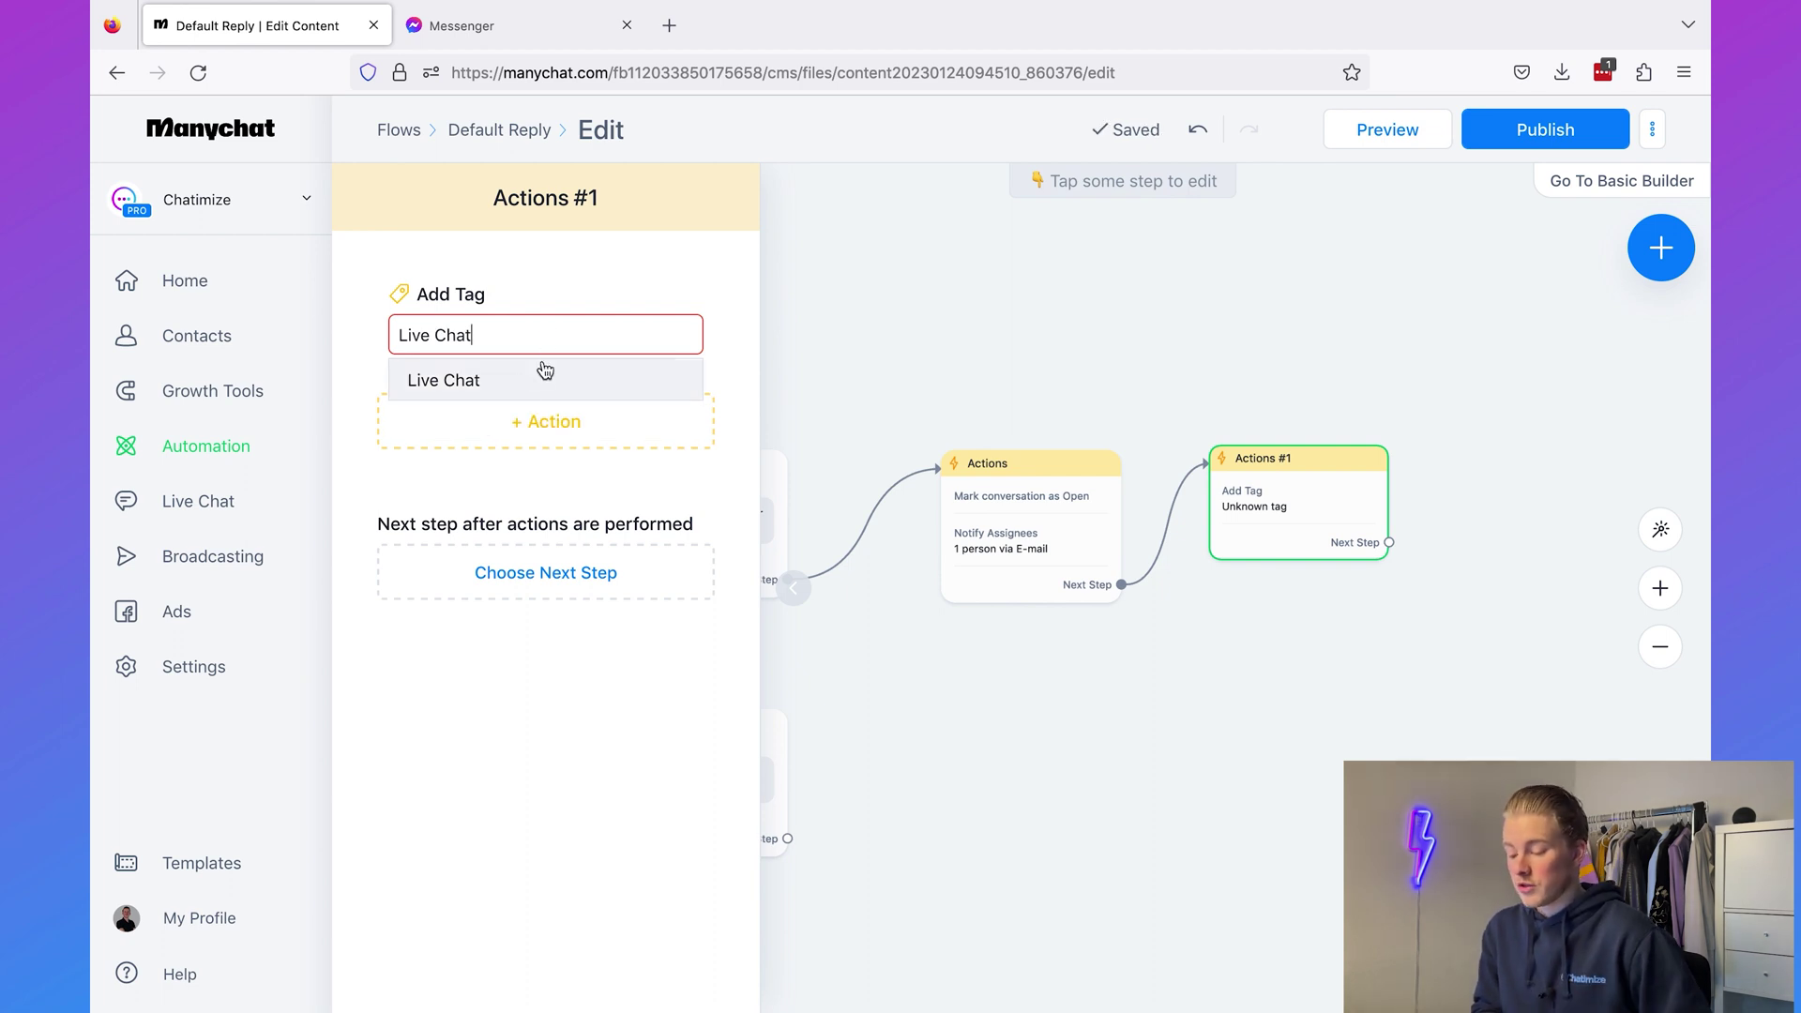
left_click(543, 373)
left_click(1056, 331)
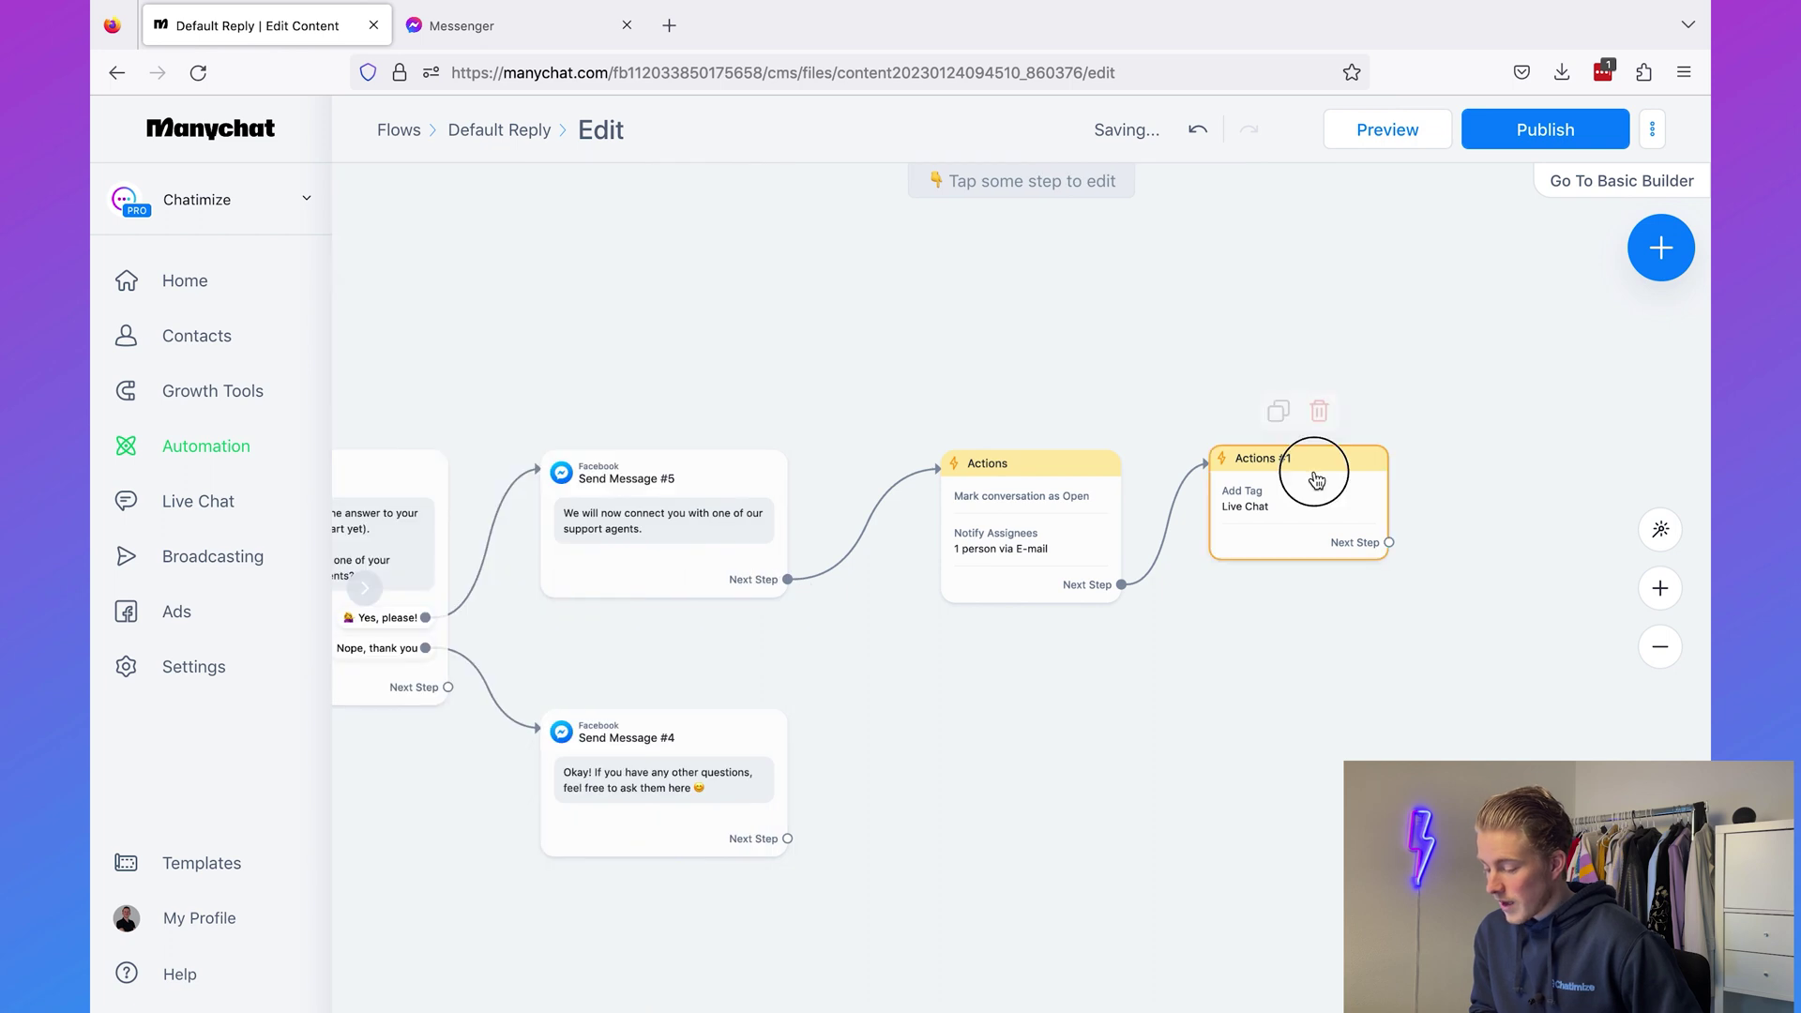
left_click_drag(1315, 472, 1315, 486)
Move the Starting Step left and reroute its connection to make room for a new step
scroll(1063, 366, "left", 10)
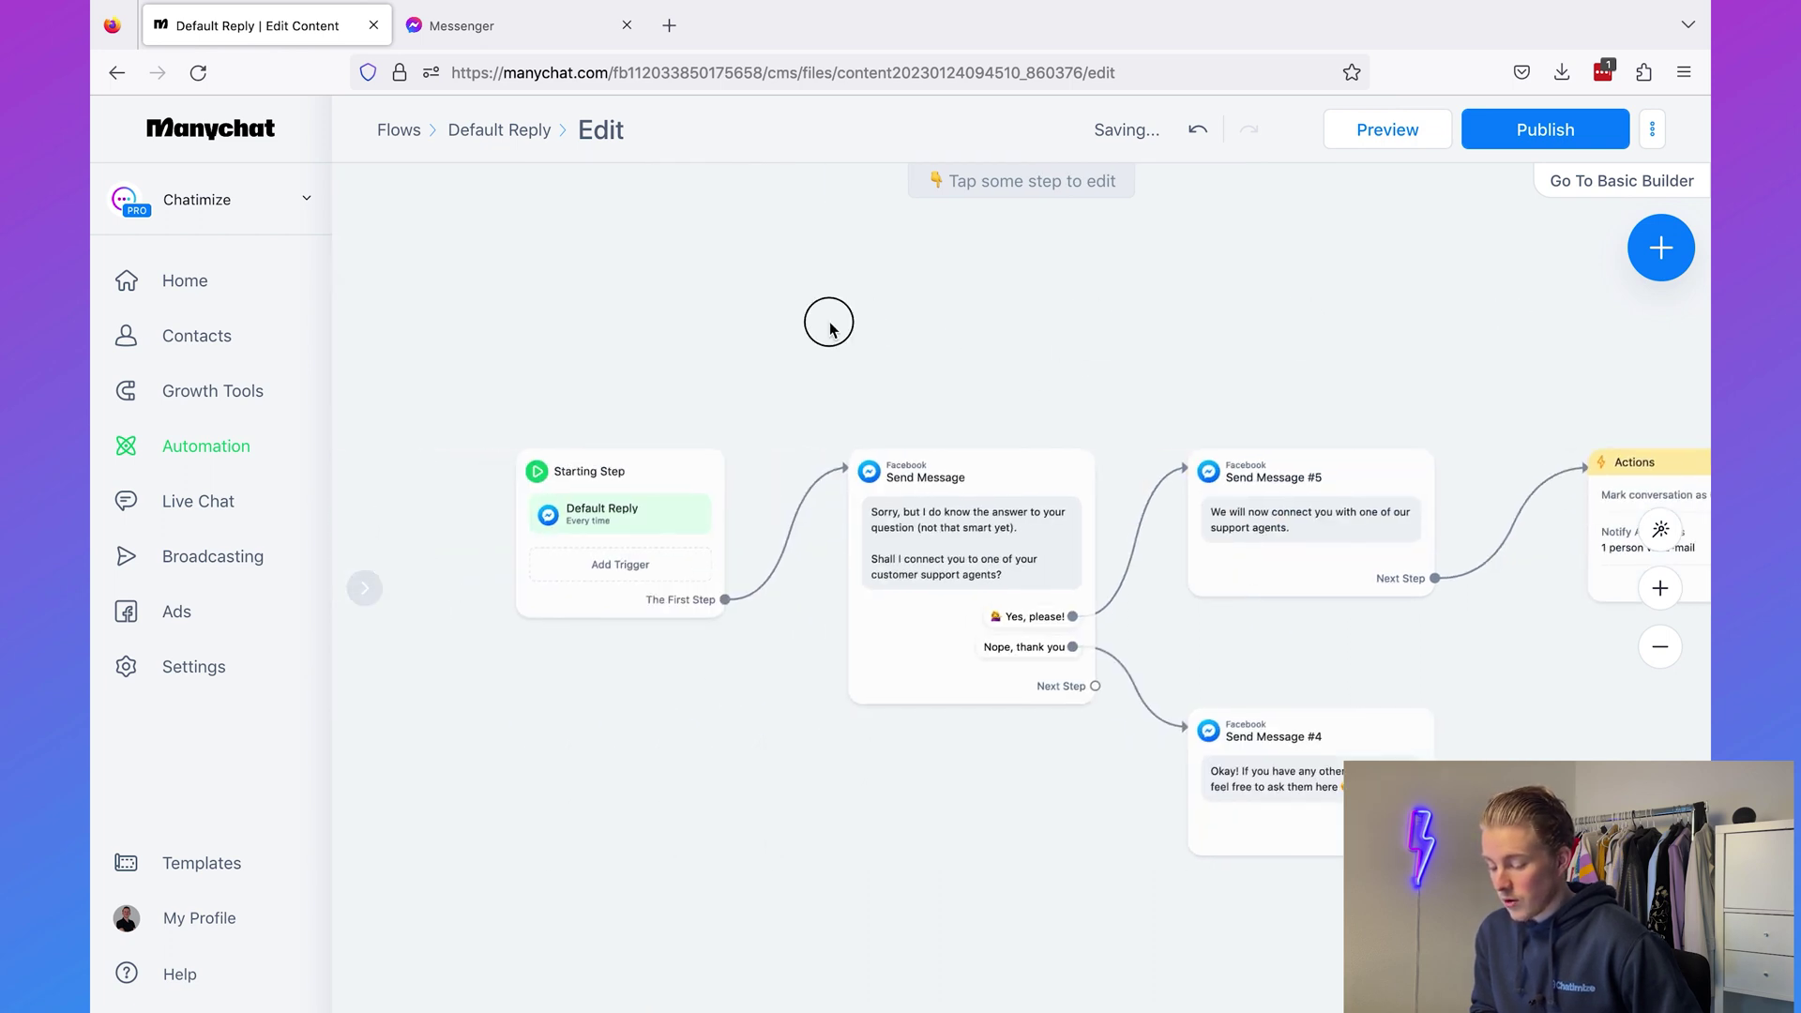
left_click_drag(834, 495, 509, 495)
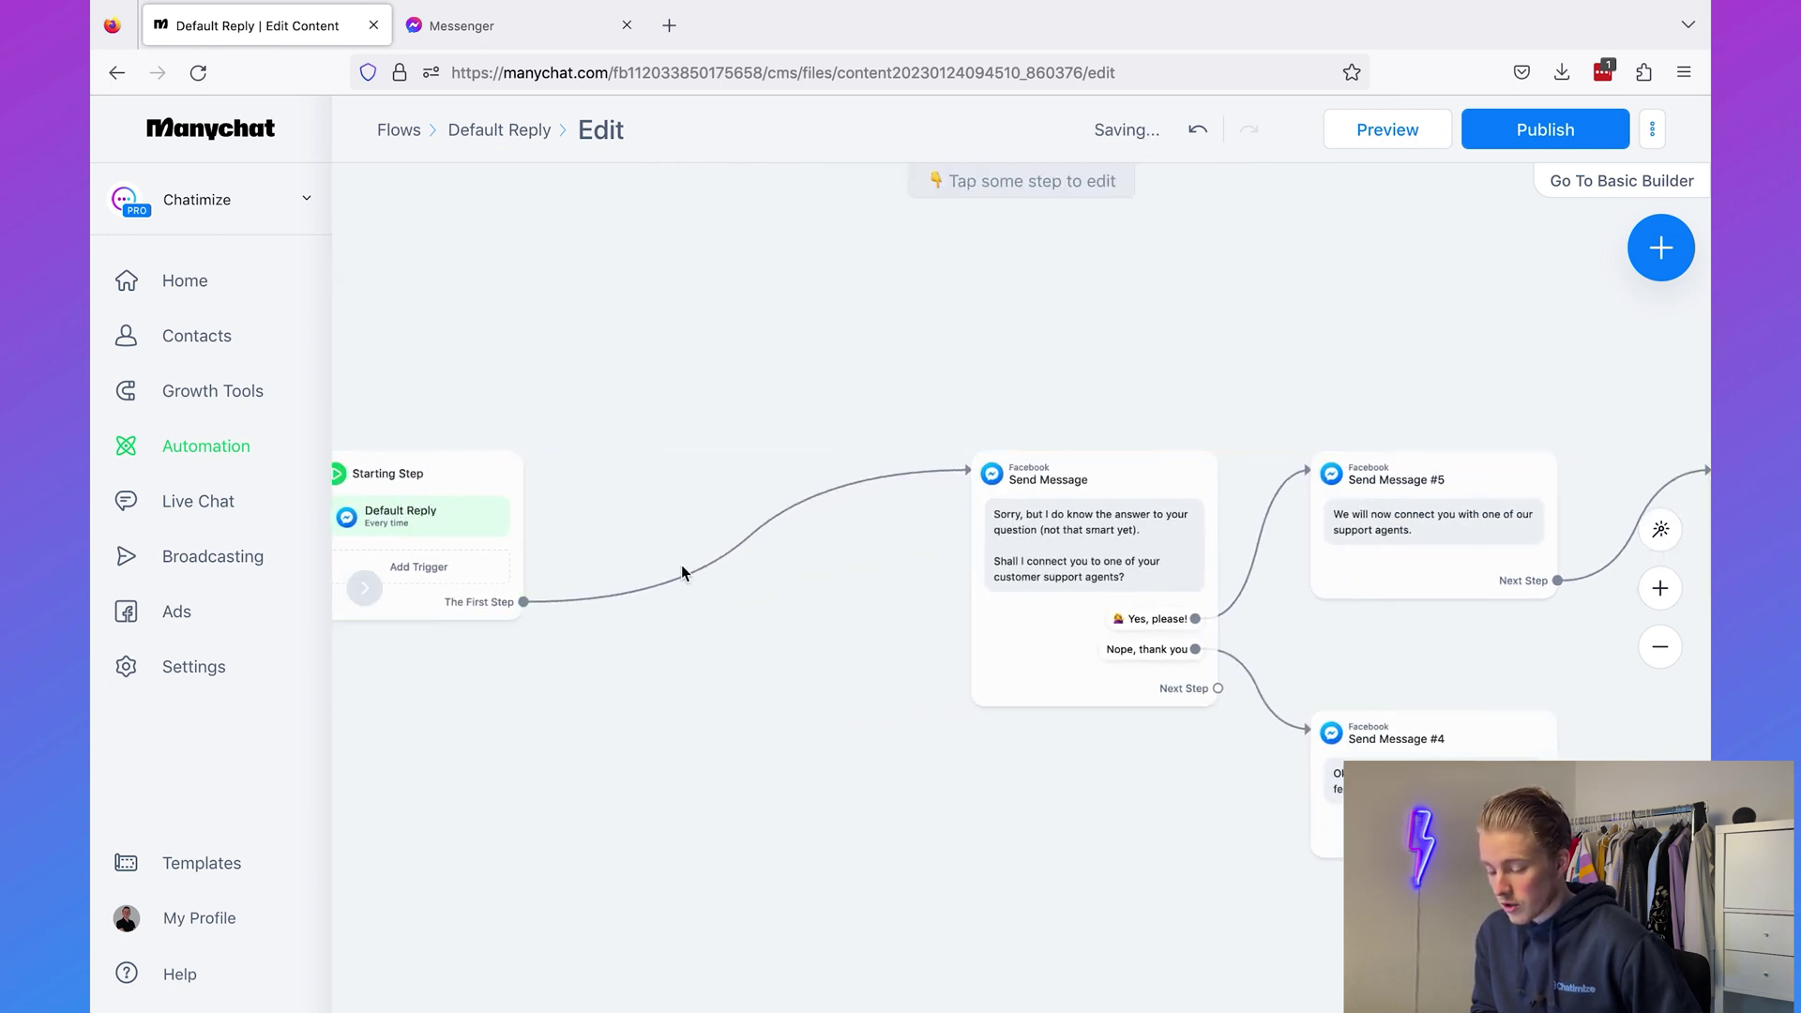
left_click(705, 535)
left_click(612, 462)
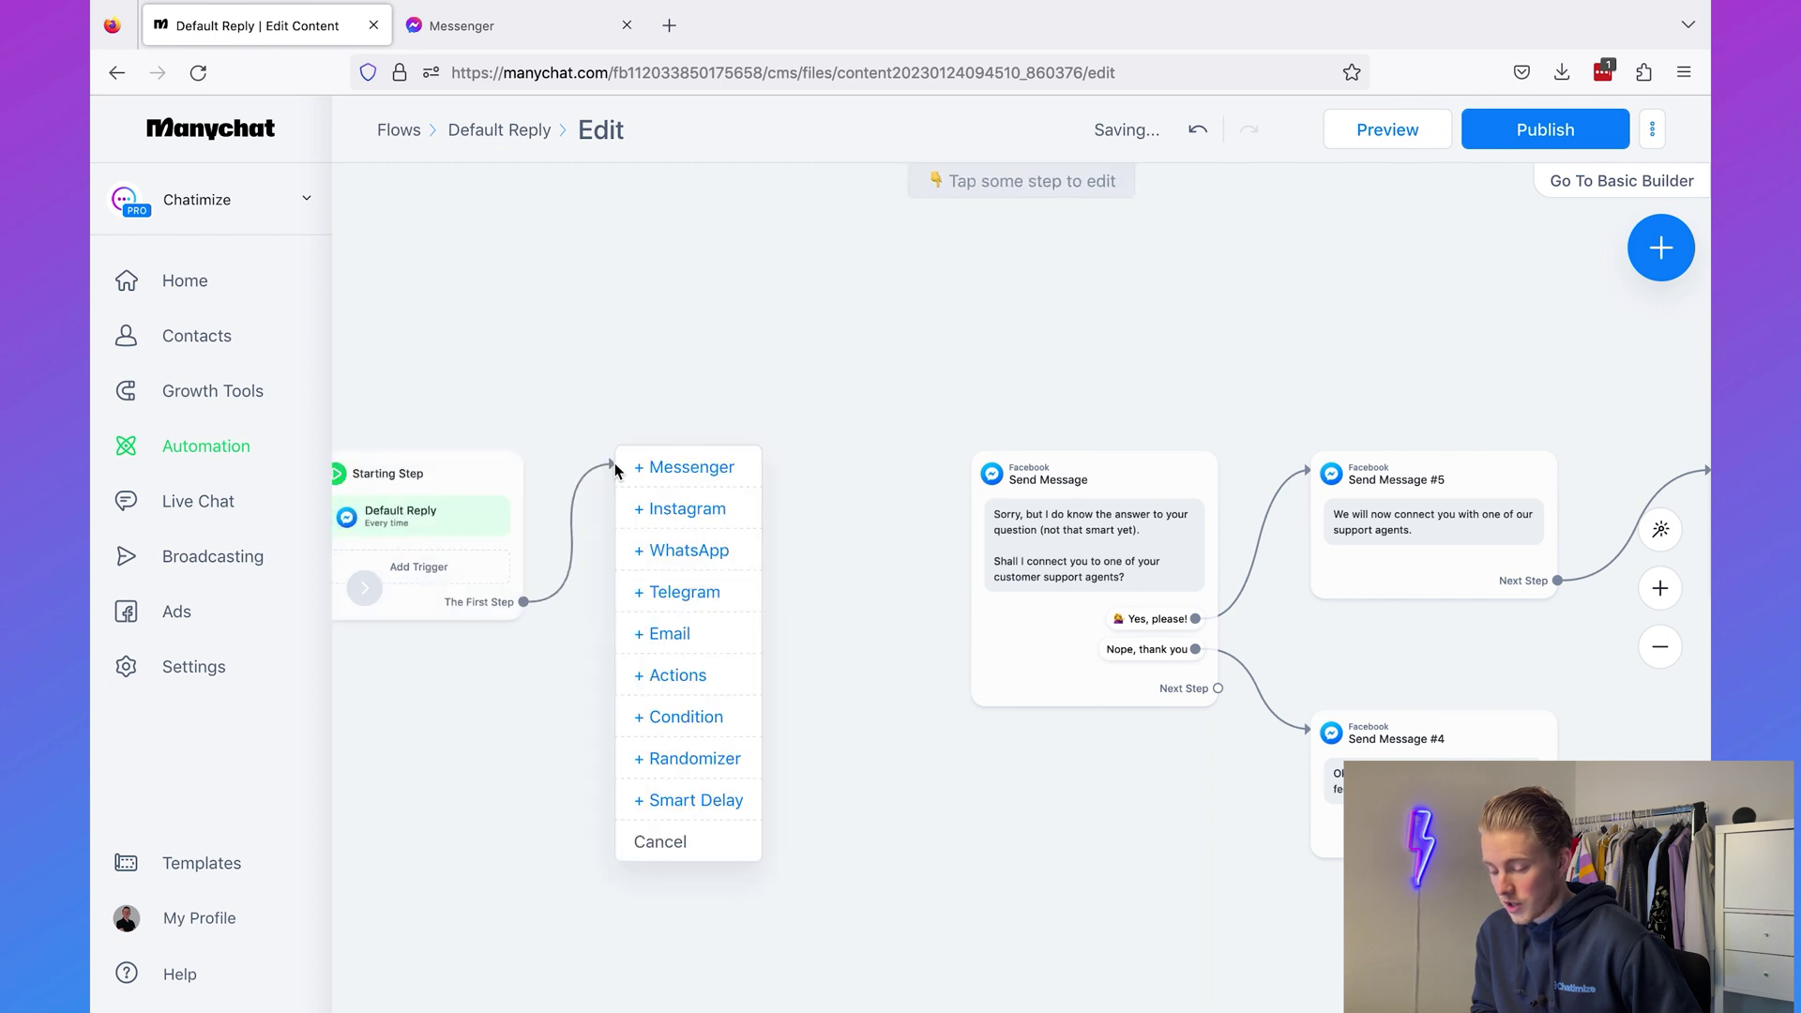
Insert a Condition step after the Starting Step checking the contact's Tag isn't Live Chat
left_click(686, 718)
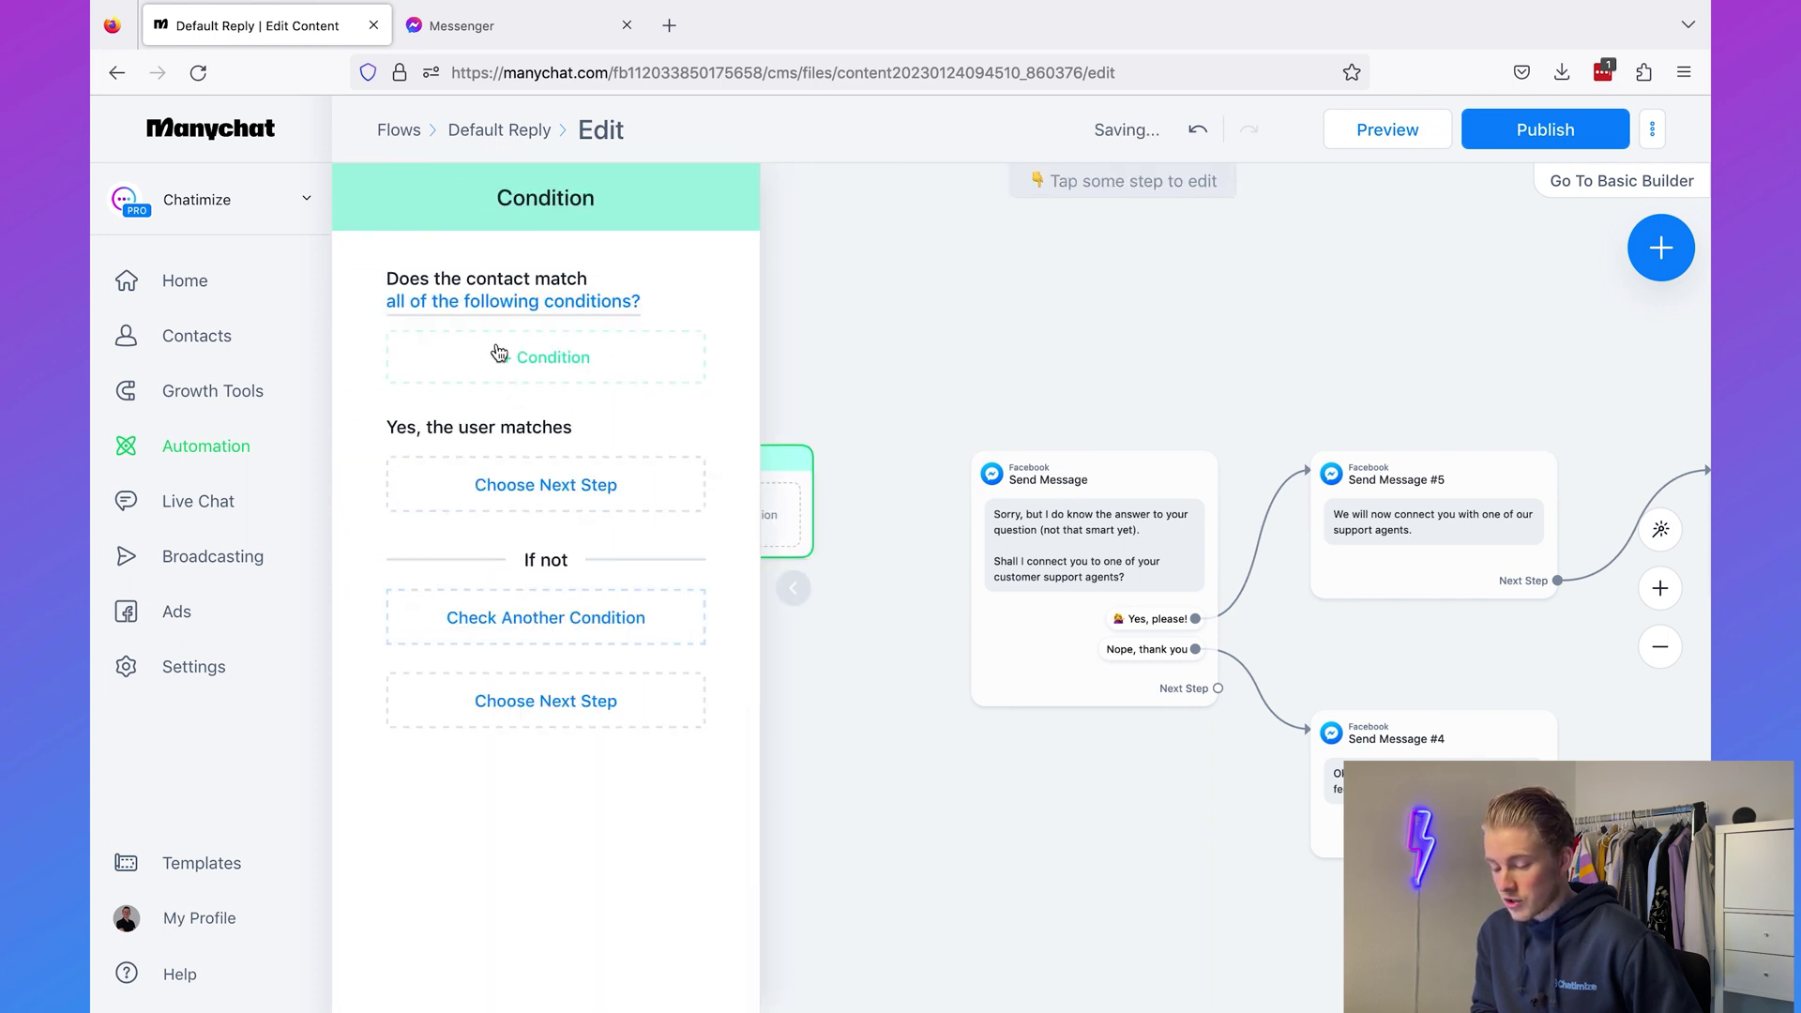
left_click(490, 366)
type("tag")
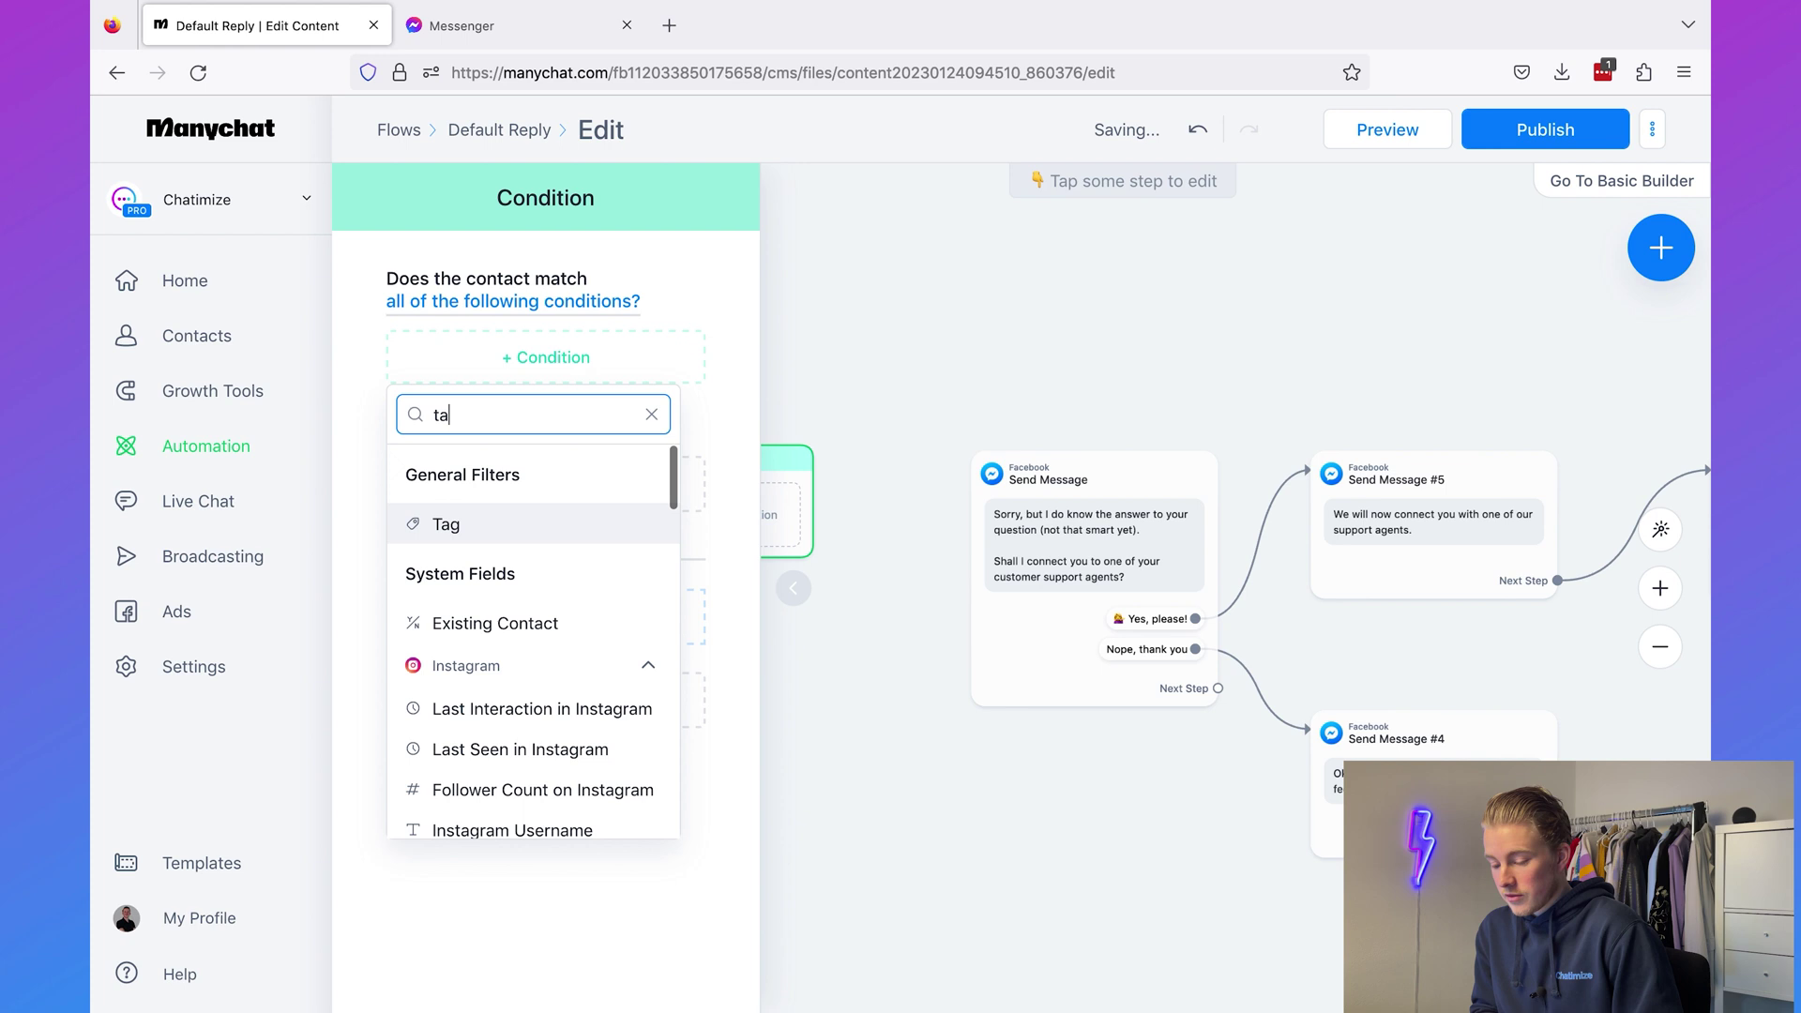
left_click(484, 531)
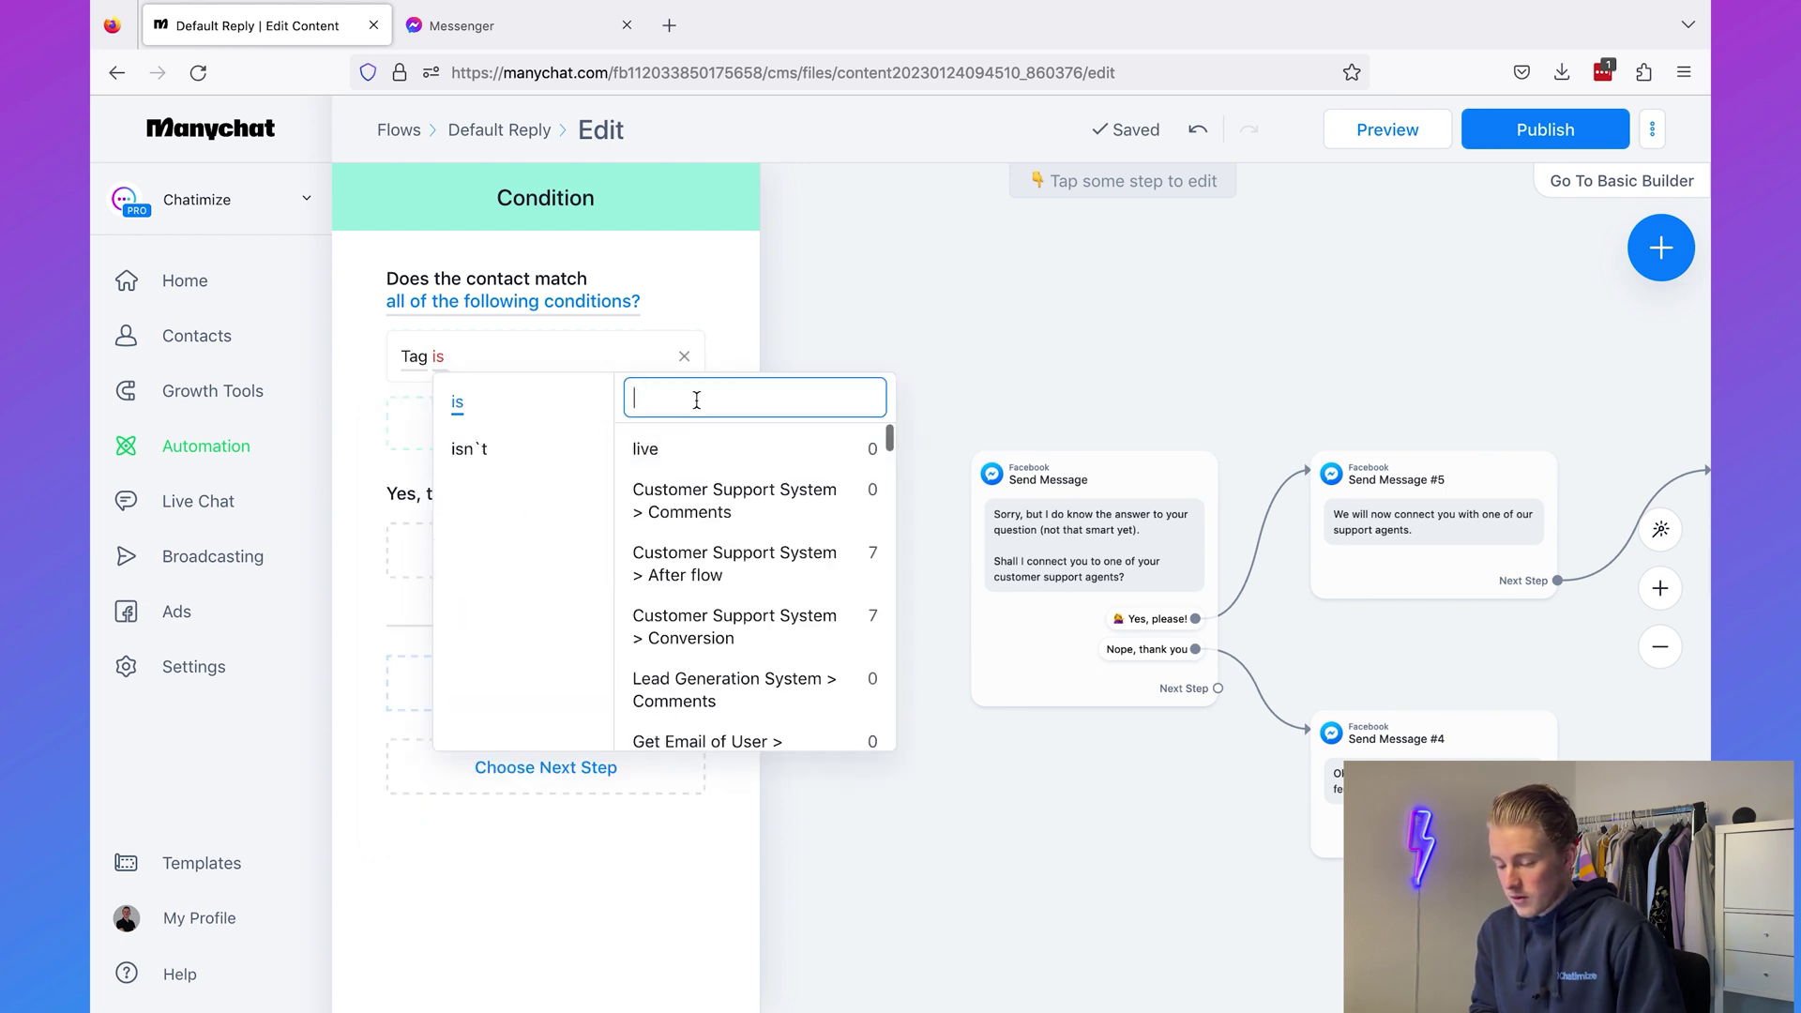
left_click(522, 454)
left_click(704, 394)
type("liv")
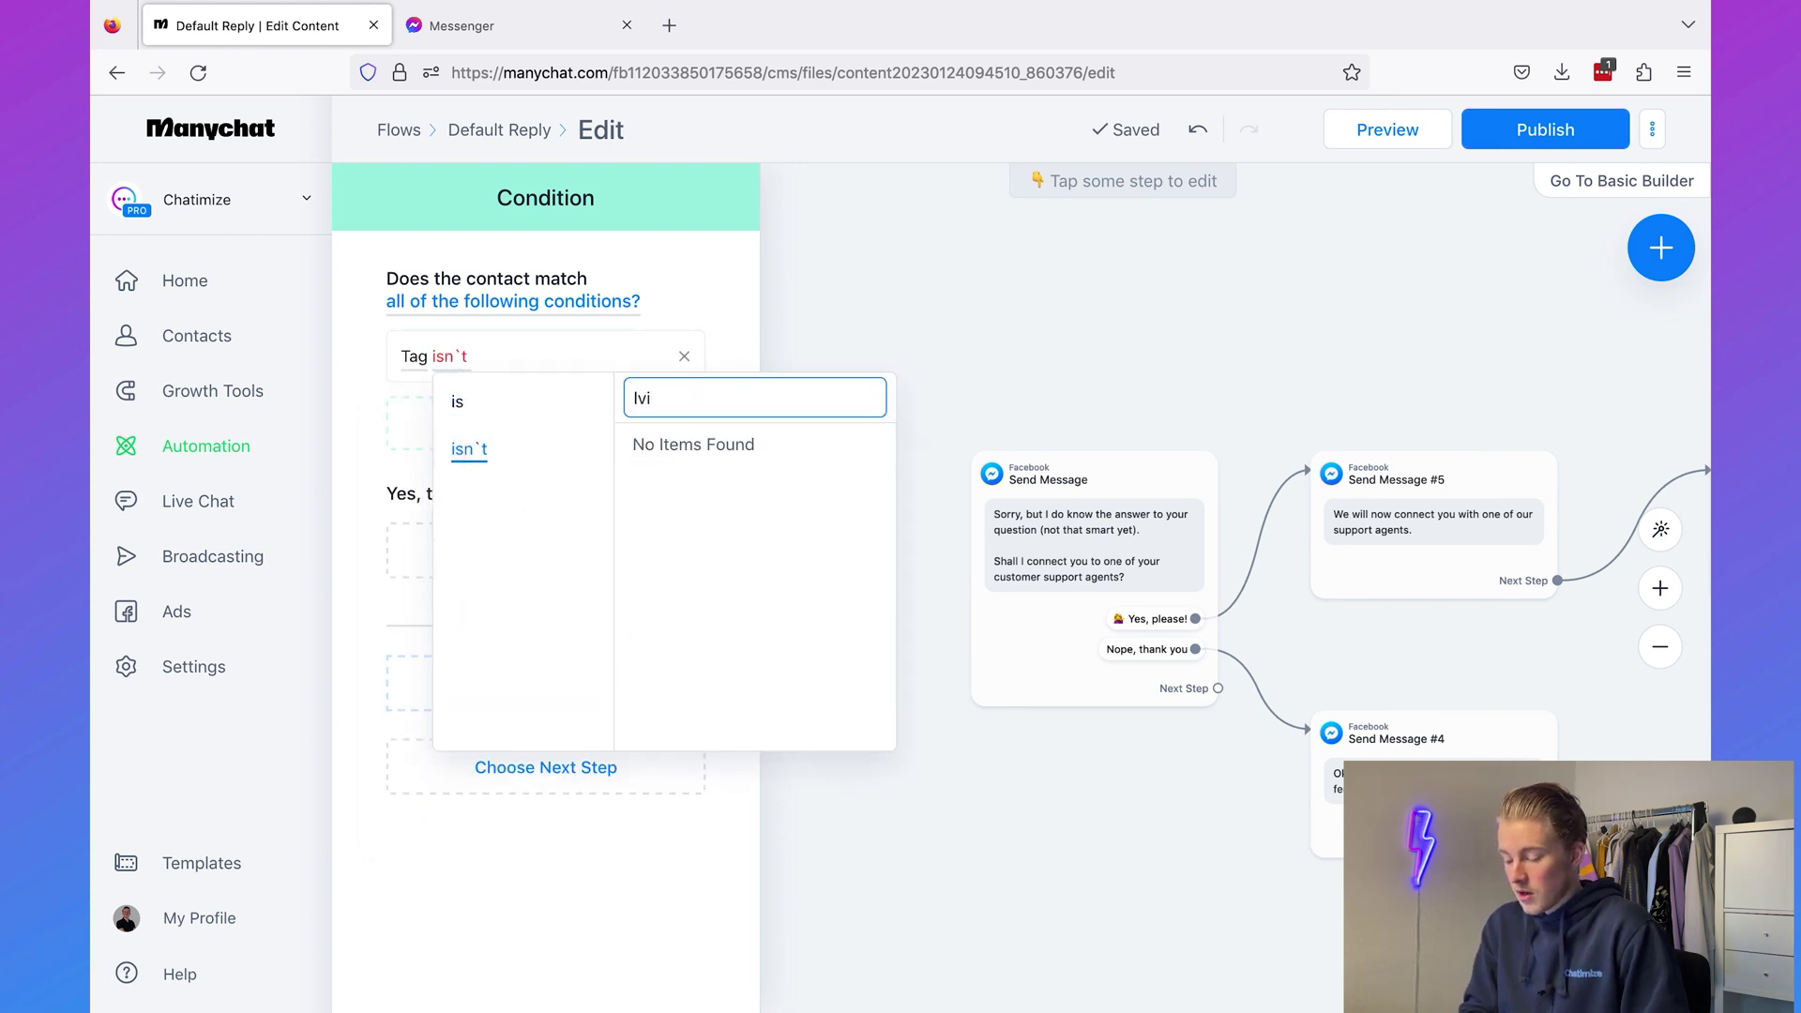
left_click(713, 448)
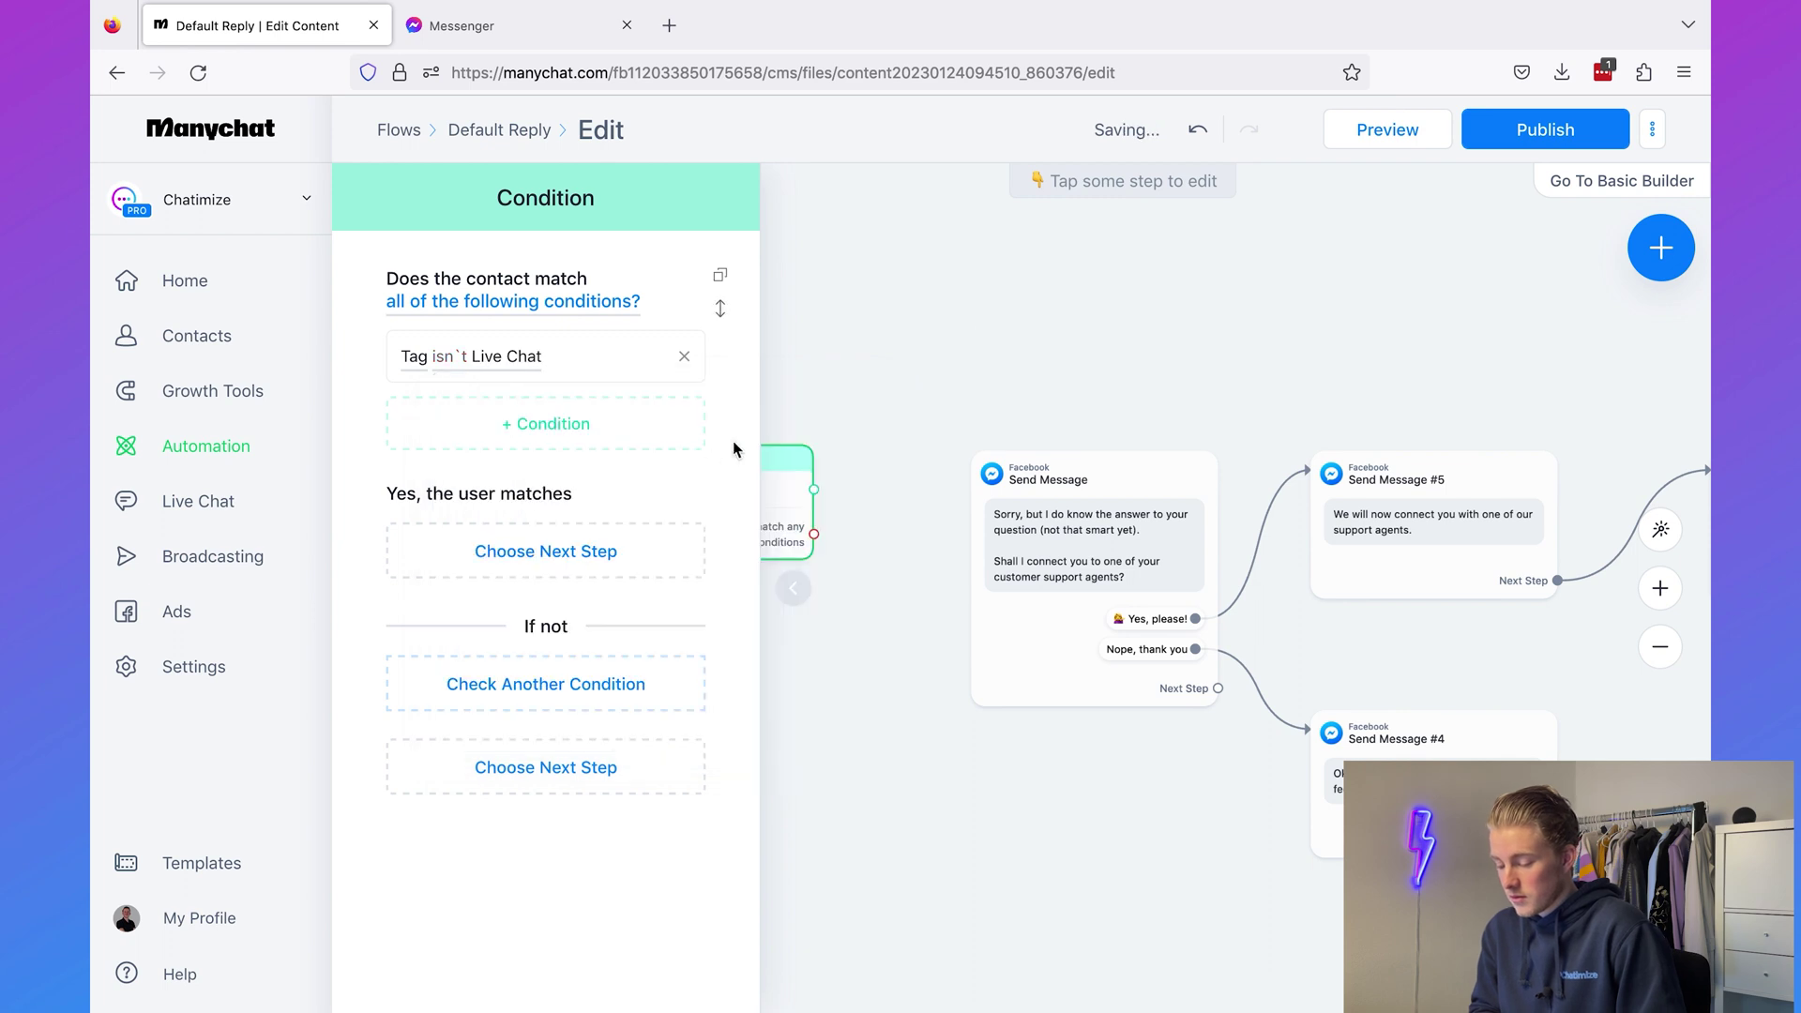
left_click(964, 389)
Link the condition's matching output to the Send Message step and publish the flow
left_click_drag(815, 489, 1004, 483)
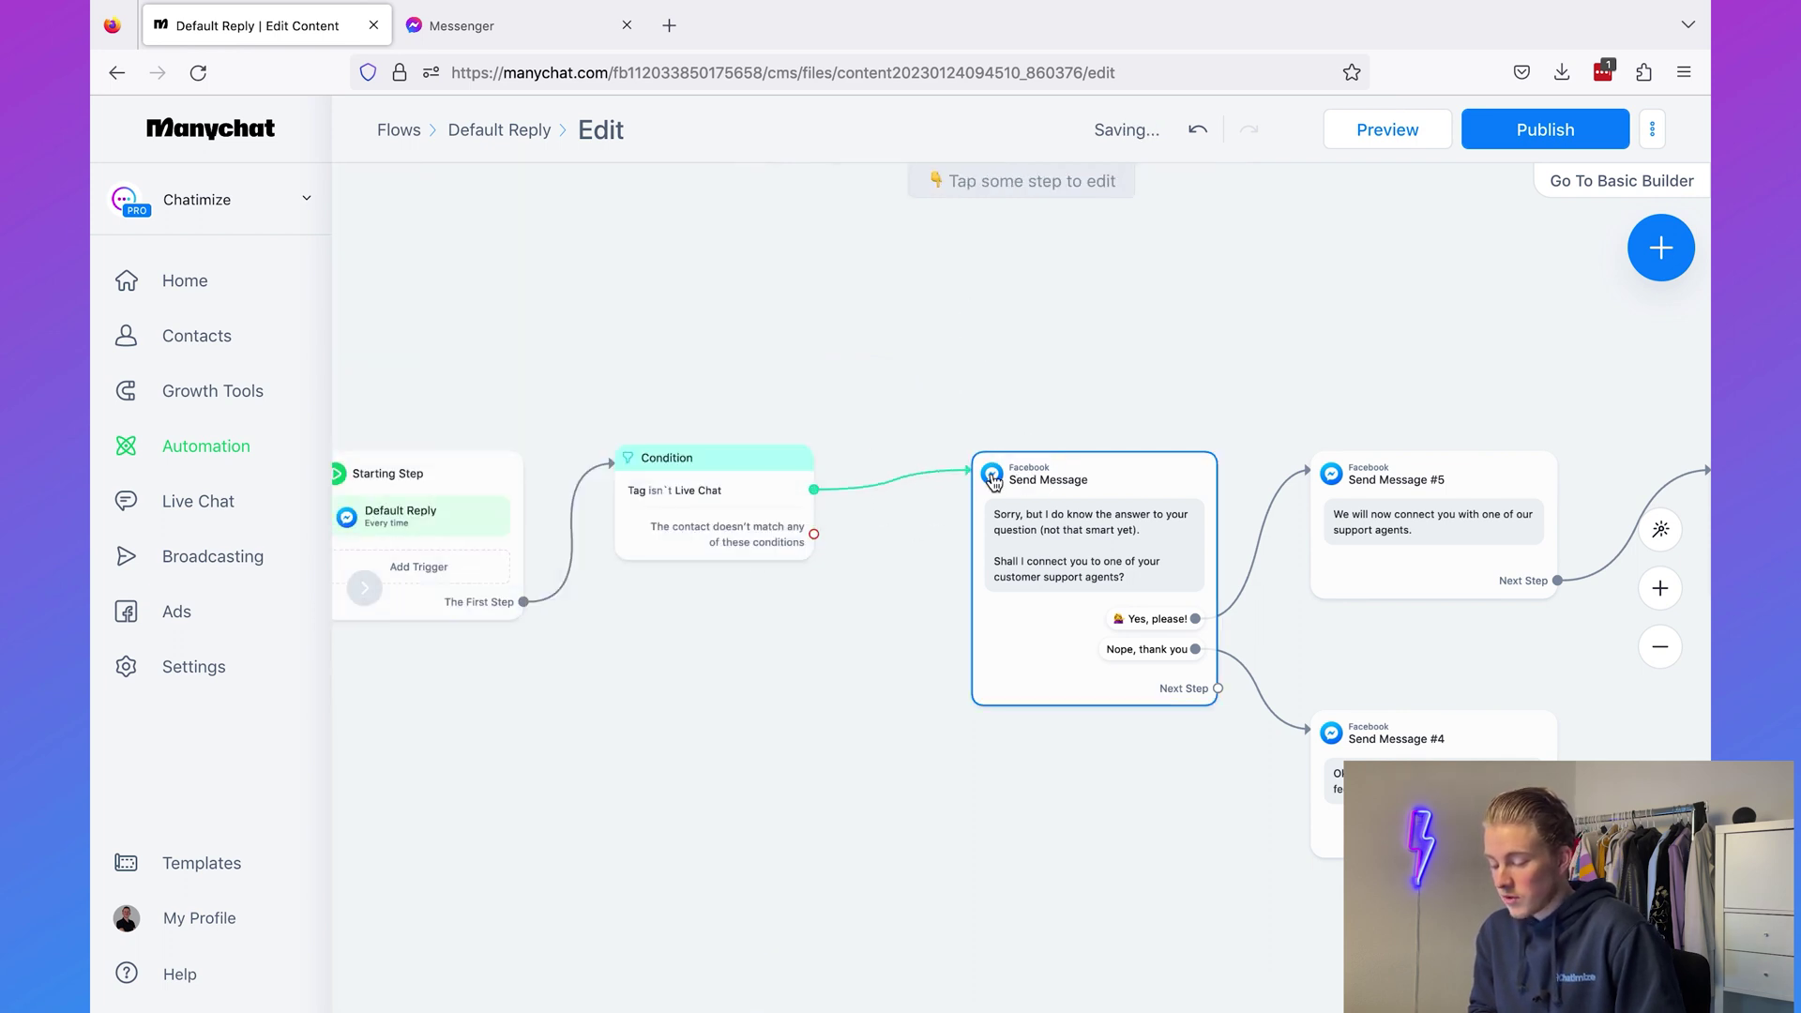
left_click_drag(756, 474, 784, 482)
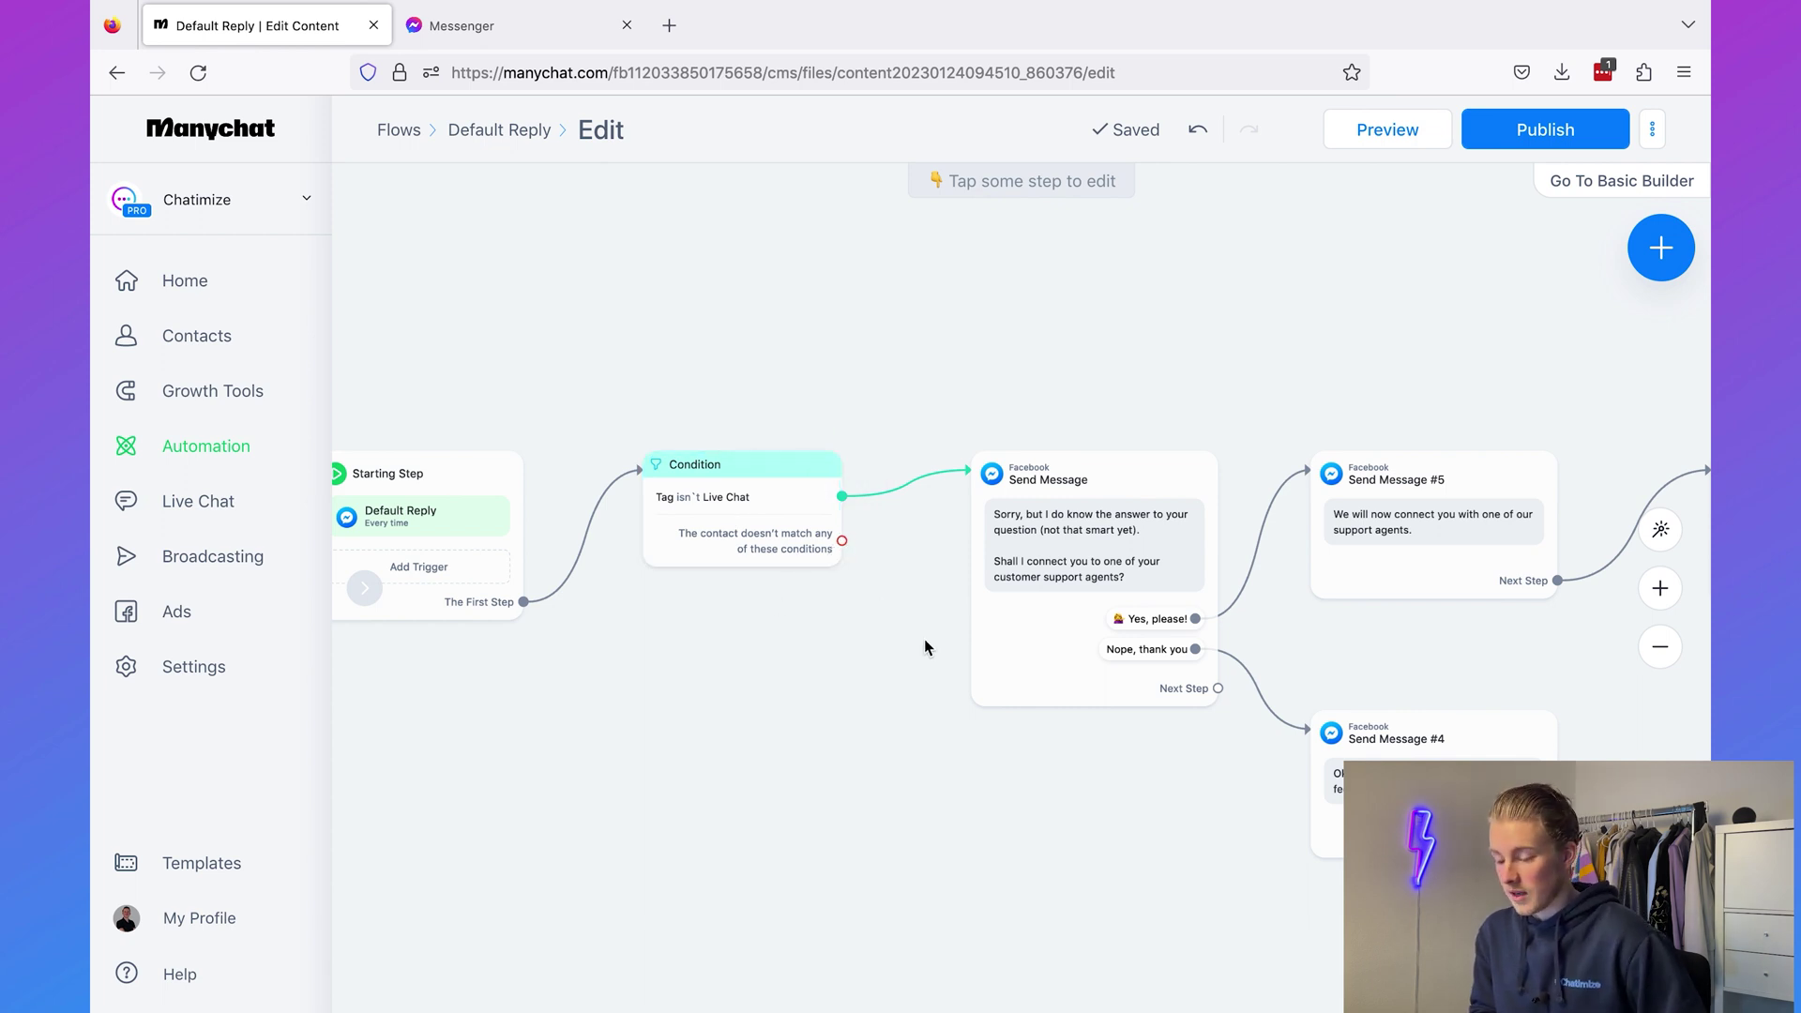
left_click(1540, 133)
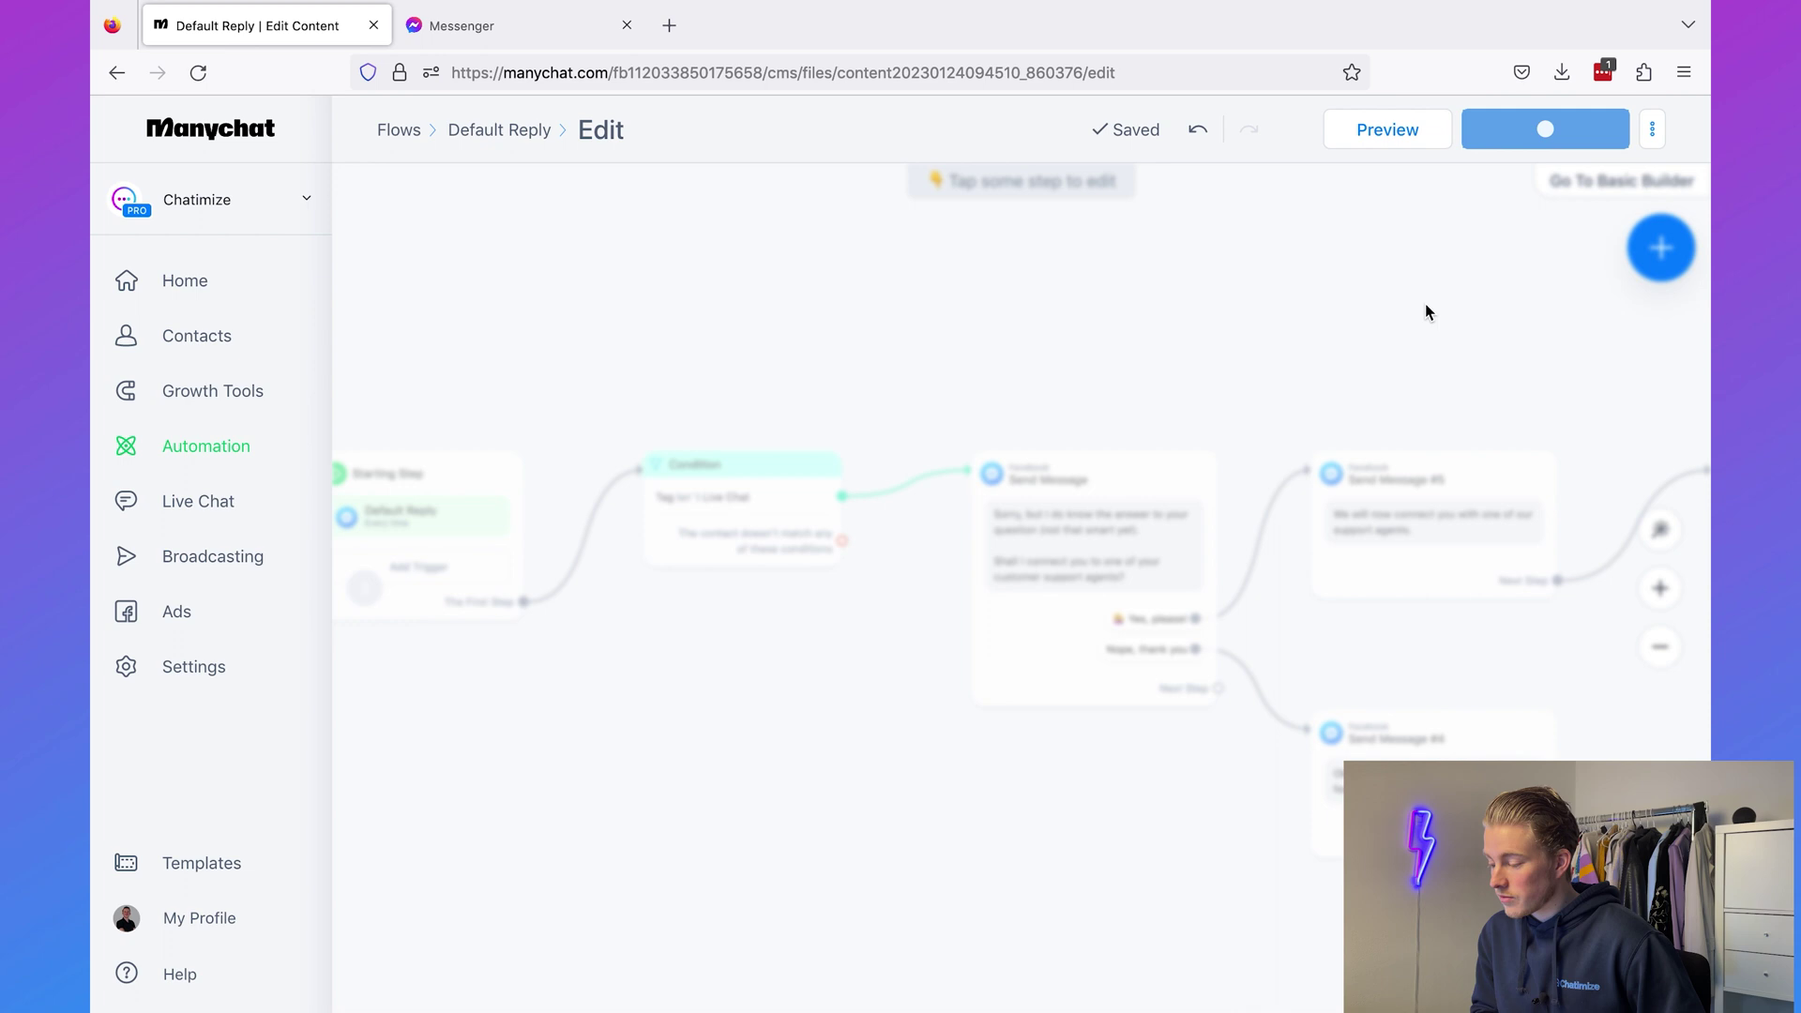
Send the bot the nonsense message 'fewfijfeijfiwj' in Messenger
left_click(516, 25)
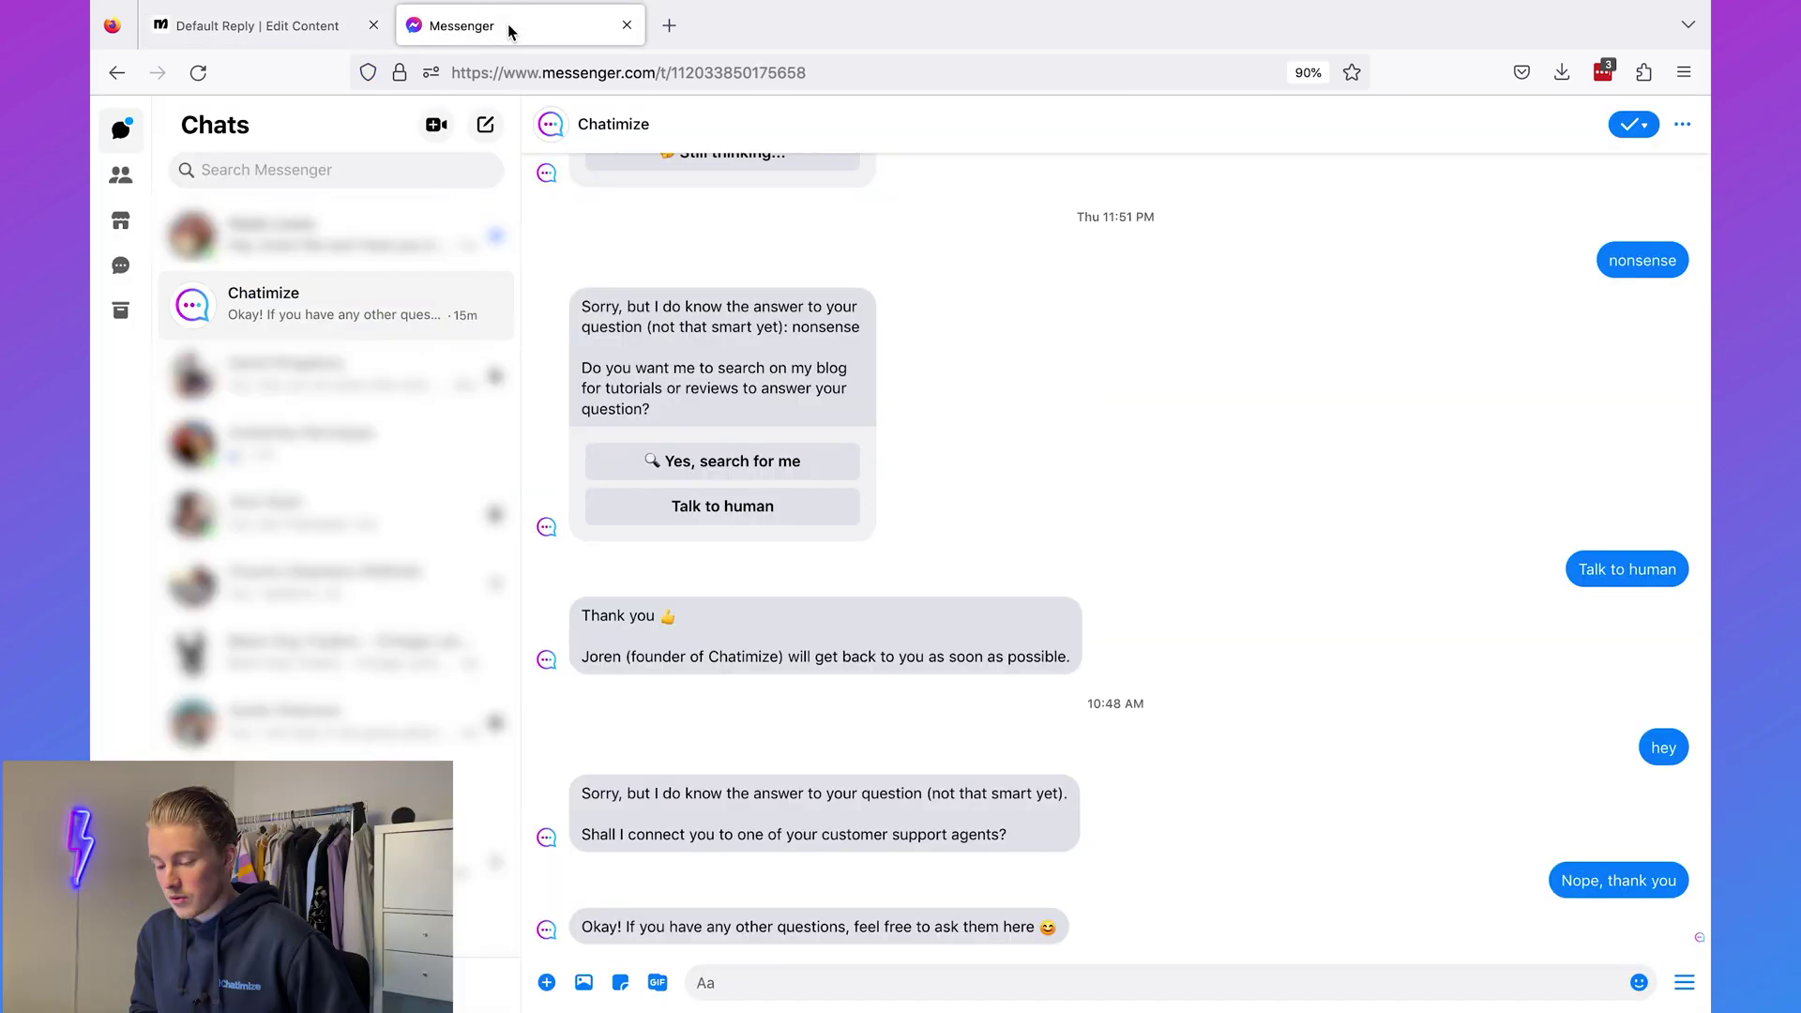
type("fewfijfeijfiwj")
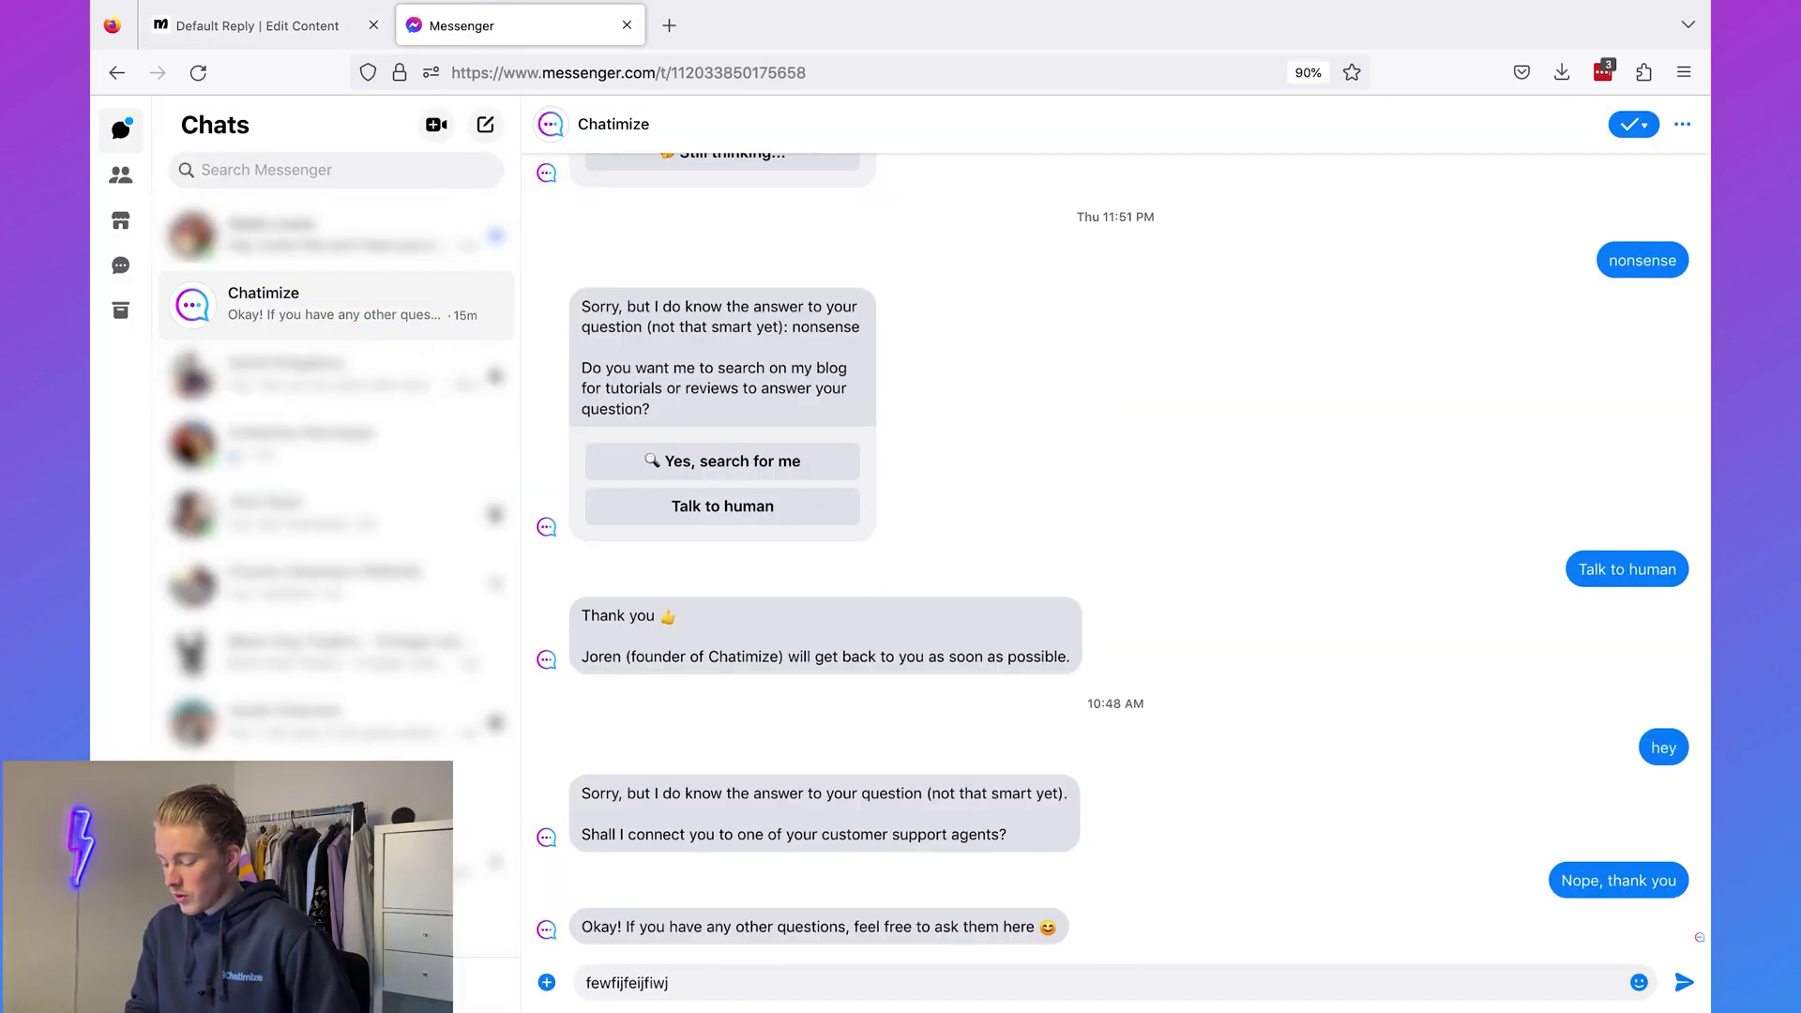
key("Return")
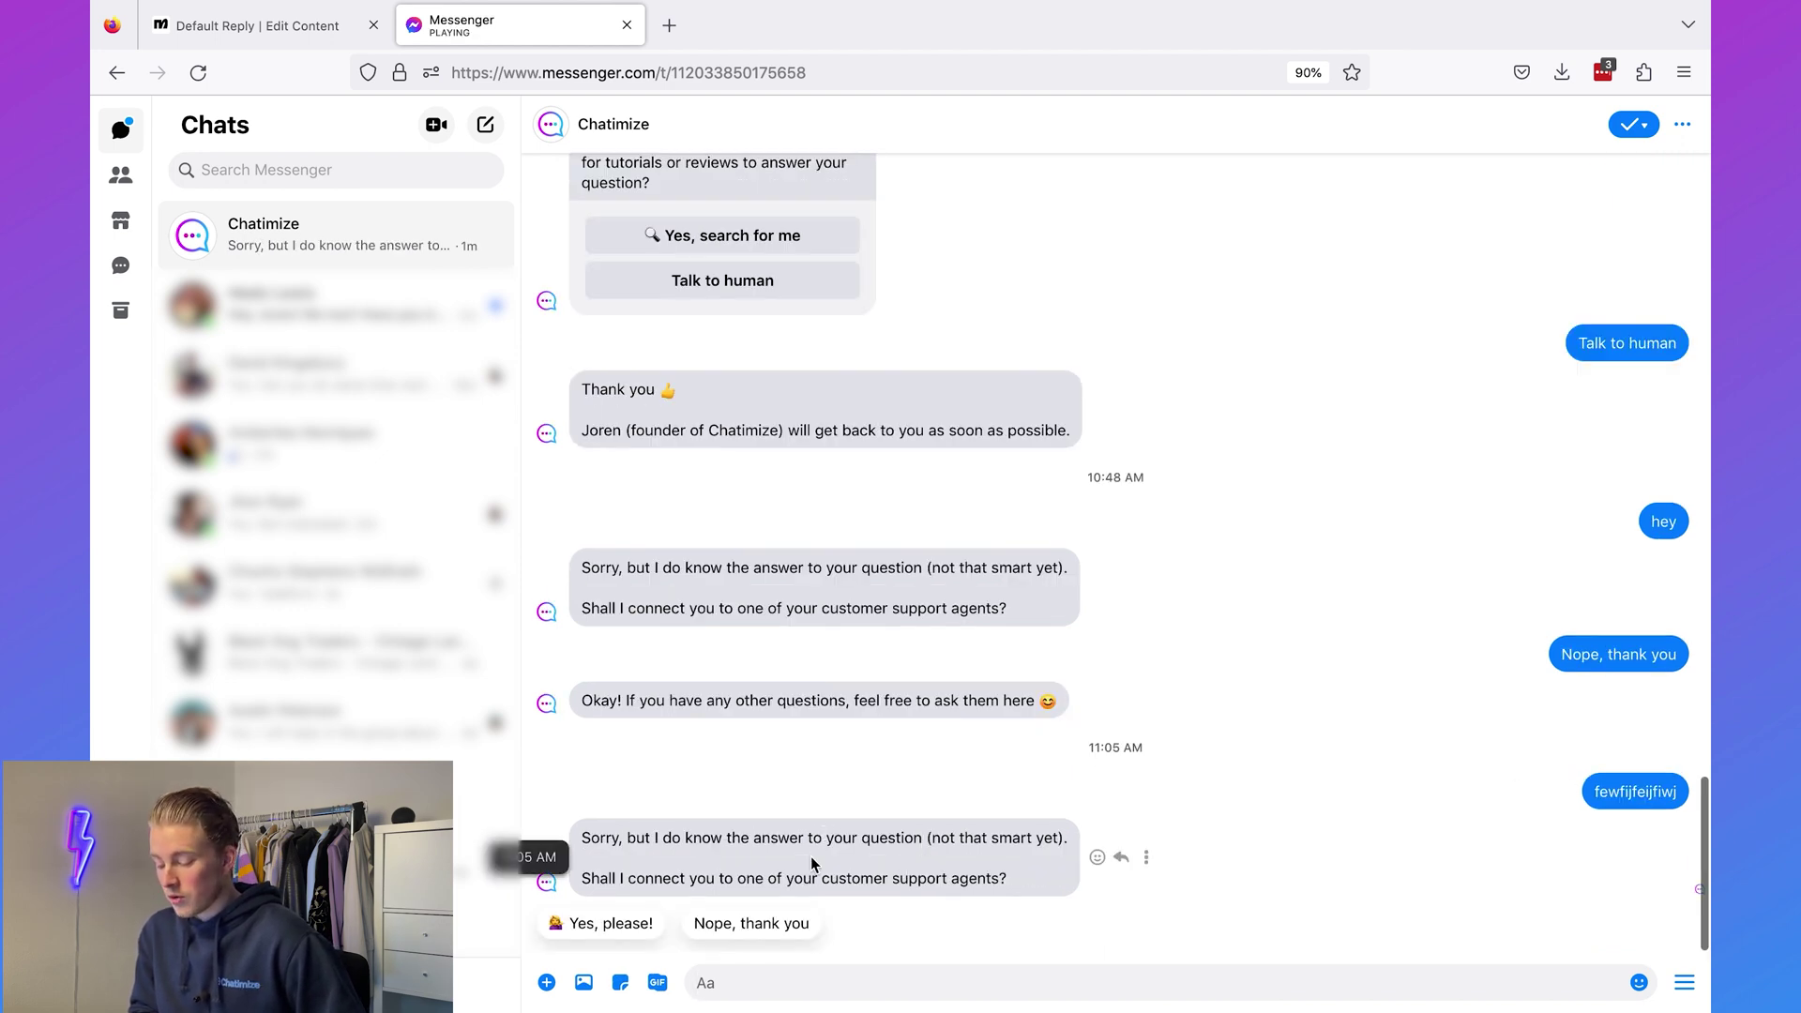
Answer 'Yes, please!' to the support-agent offer, then return to the Manychat editor
triple_click(773, 843)
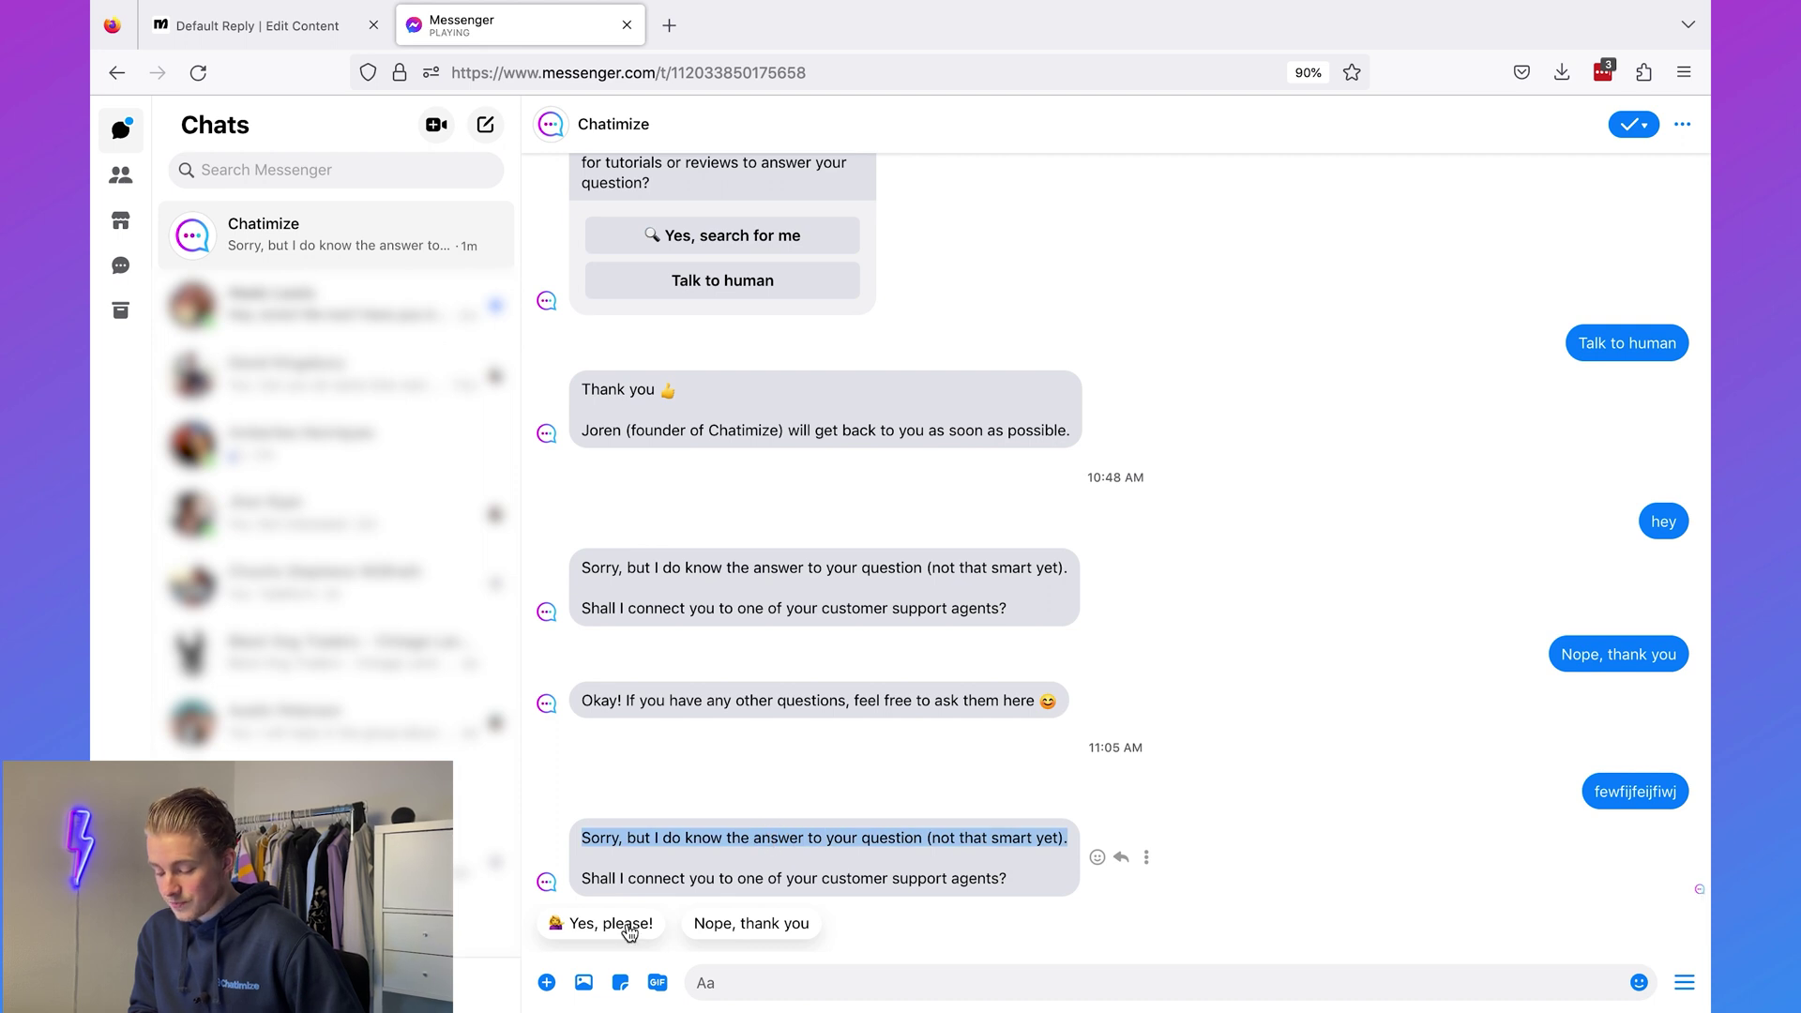
left_click(611, 924)
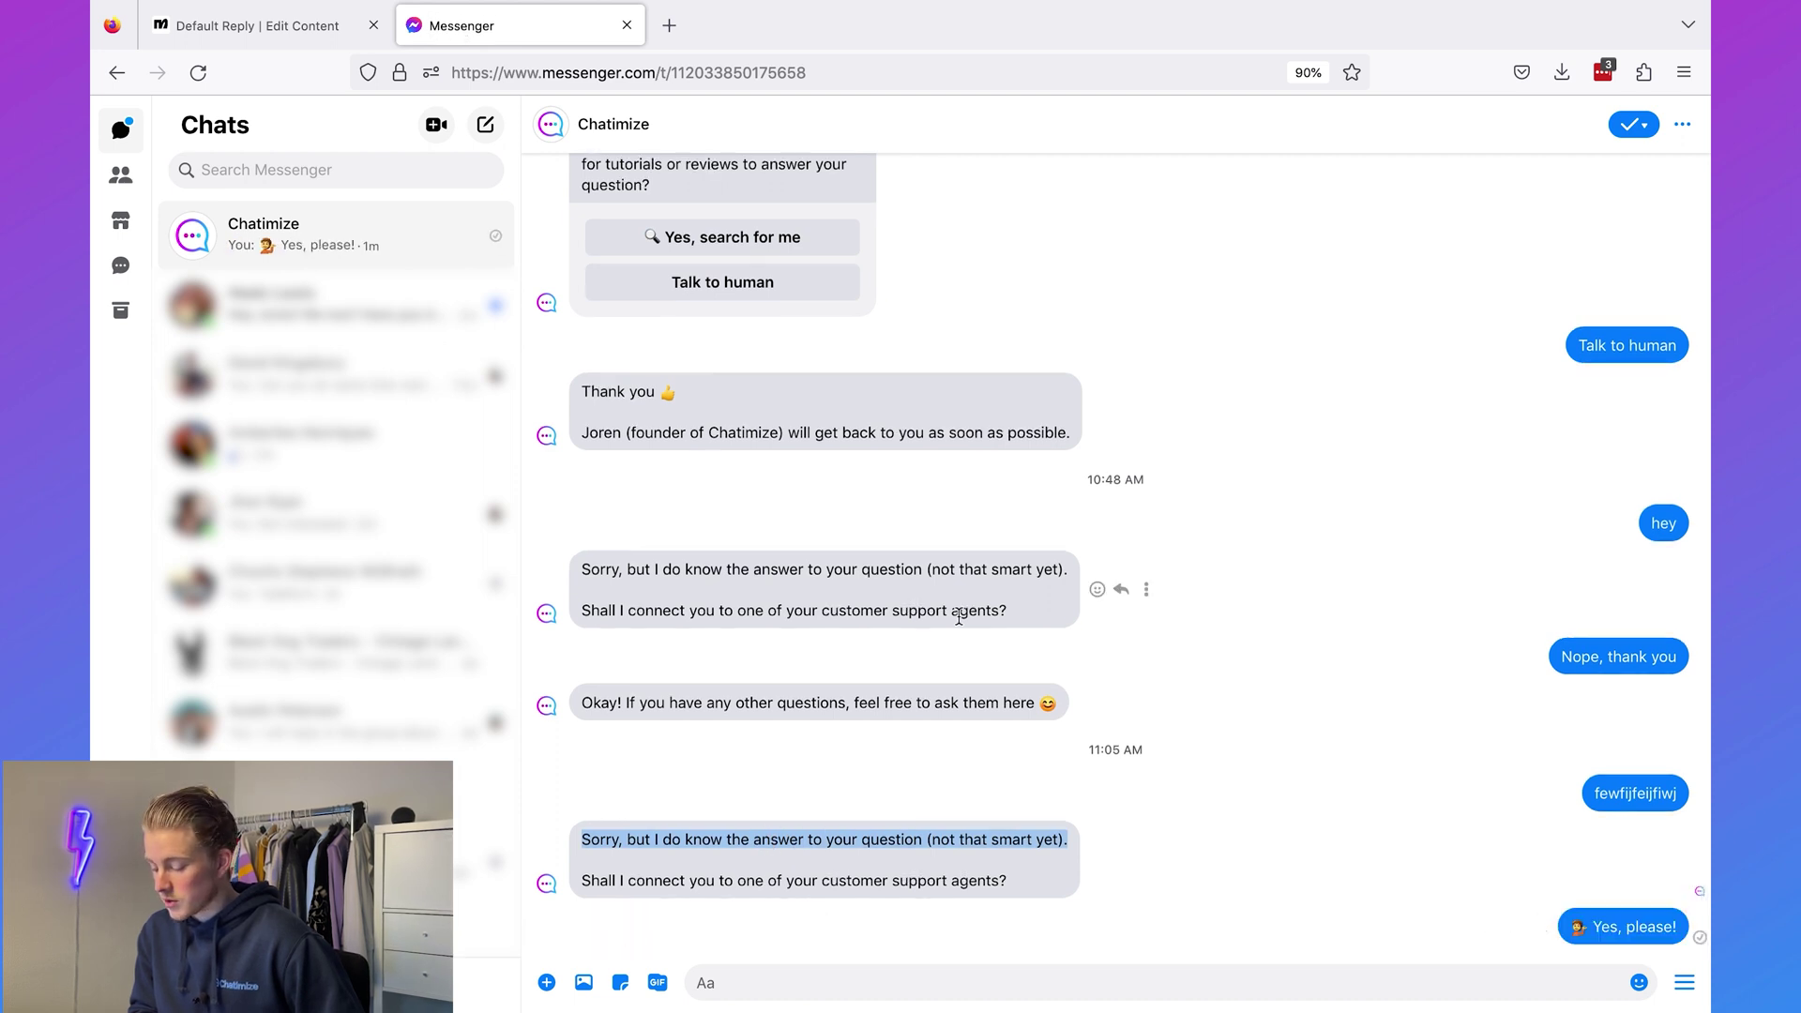
left_click(1137, 638)
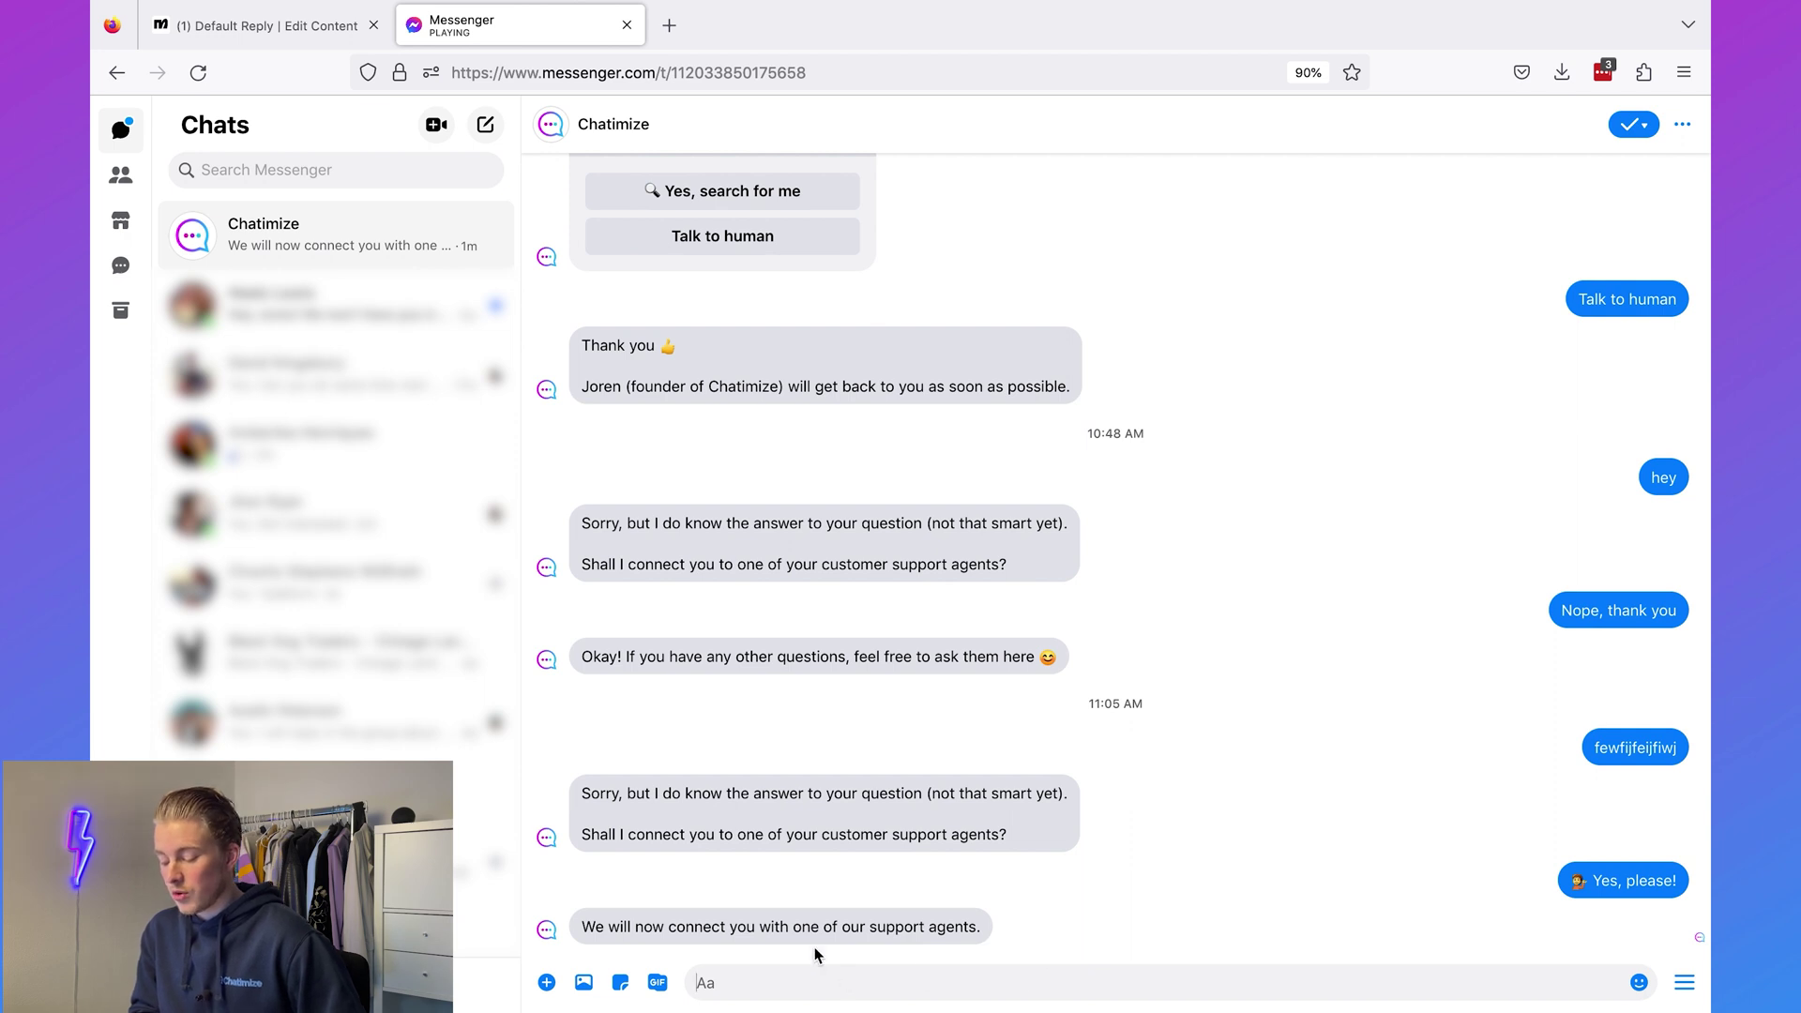
triple_click(796, 929)
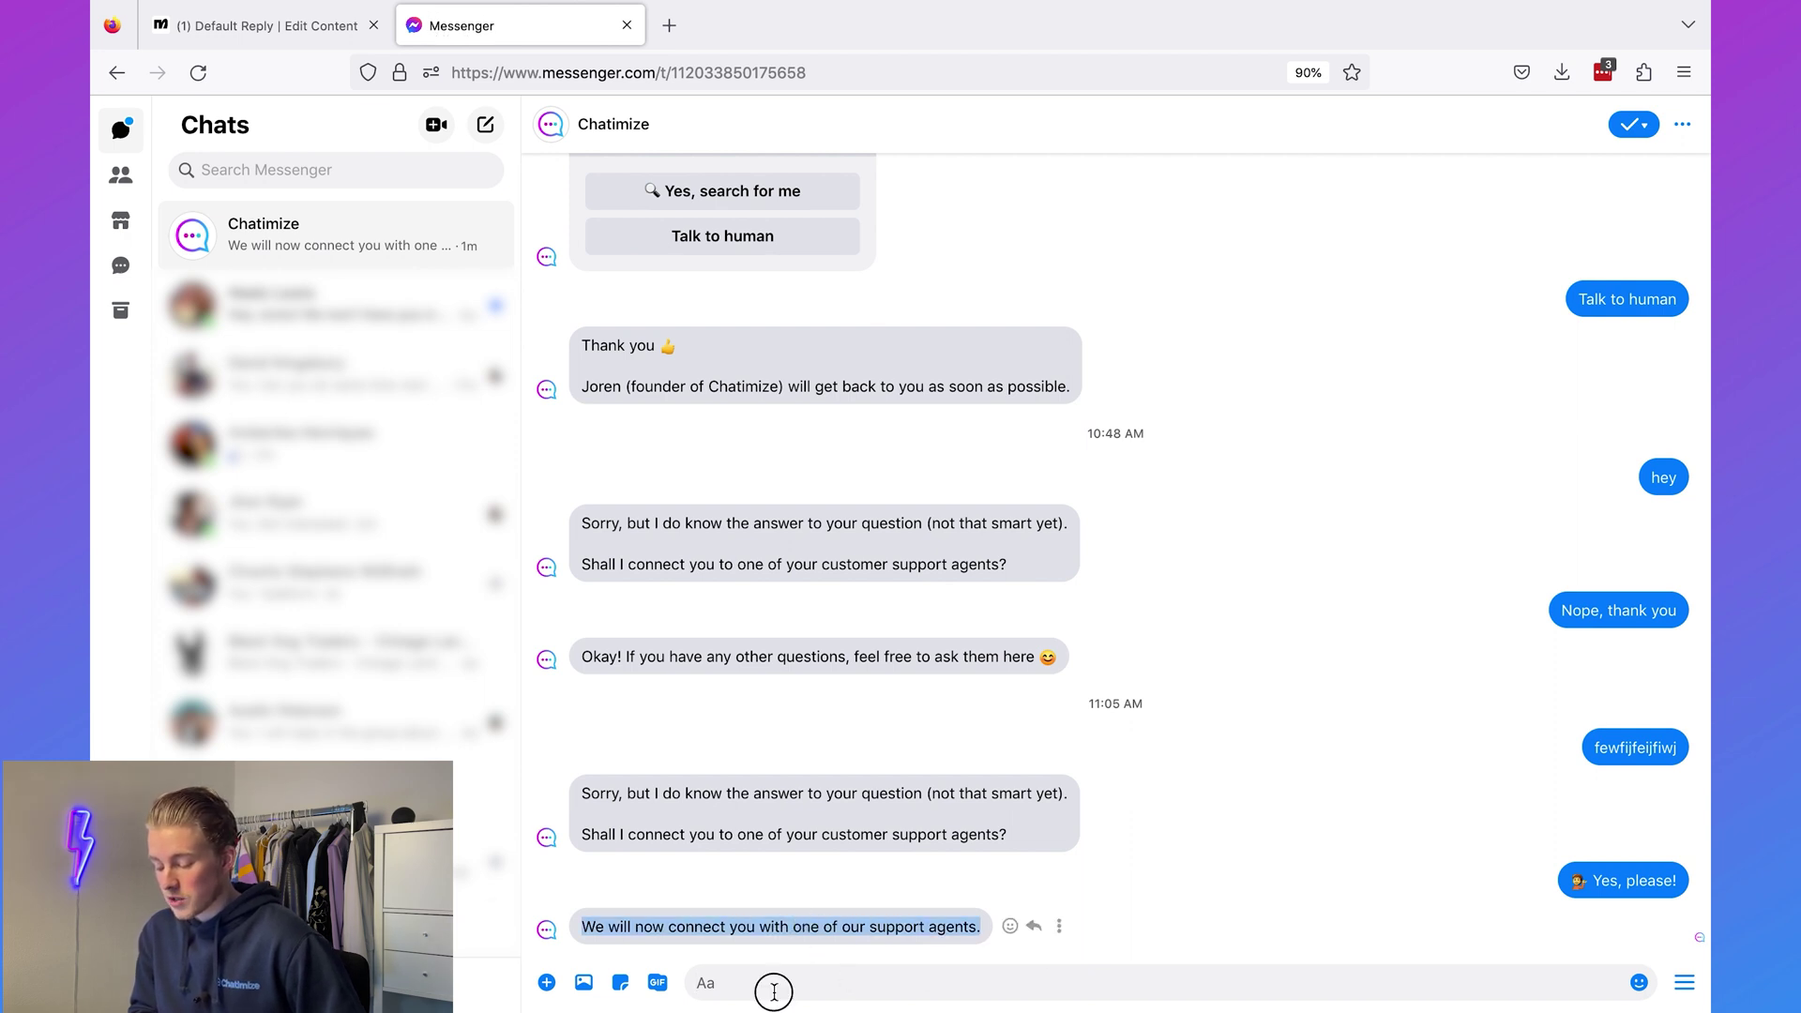
left_click(793, 991)
left_click(230, 38)
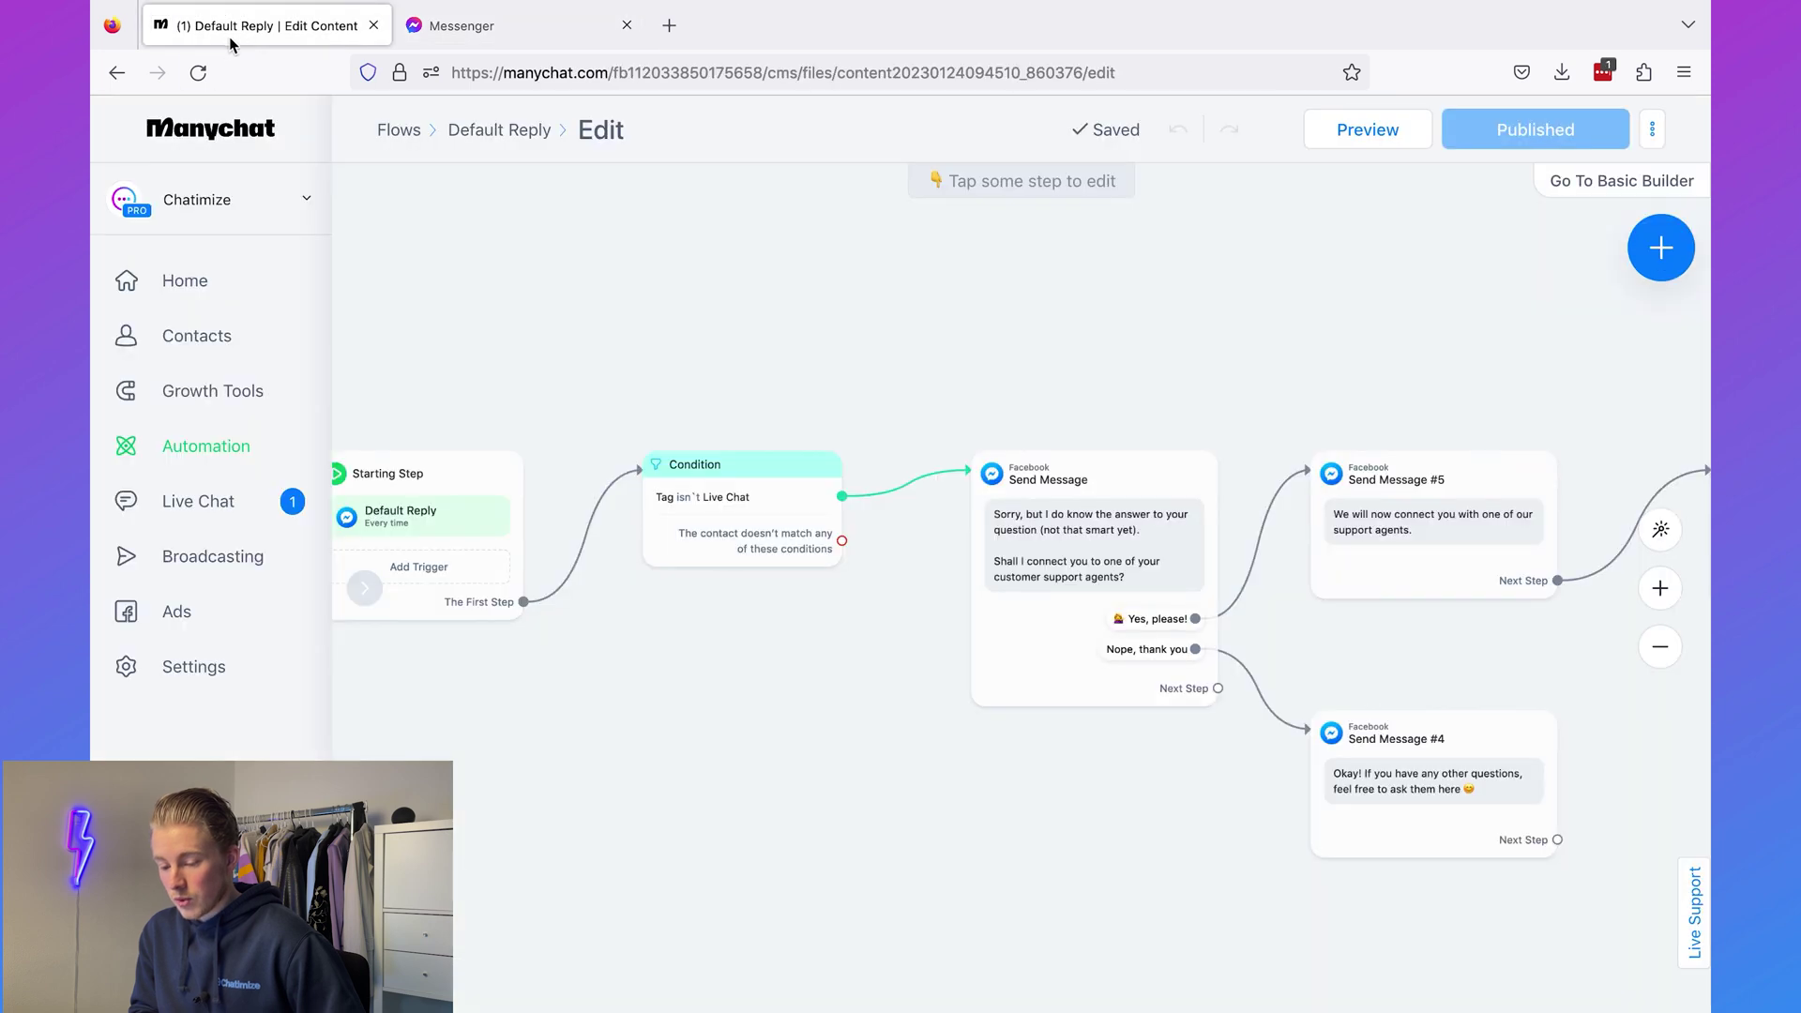
Check the Live Chat inbox shows 'Tag added: Live Chat', then go back to Messenger
left_click(214, 519)
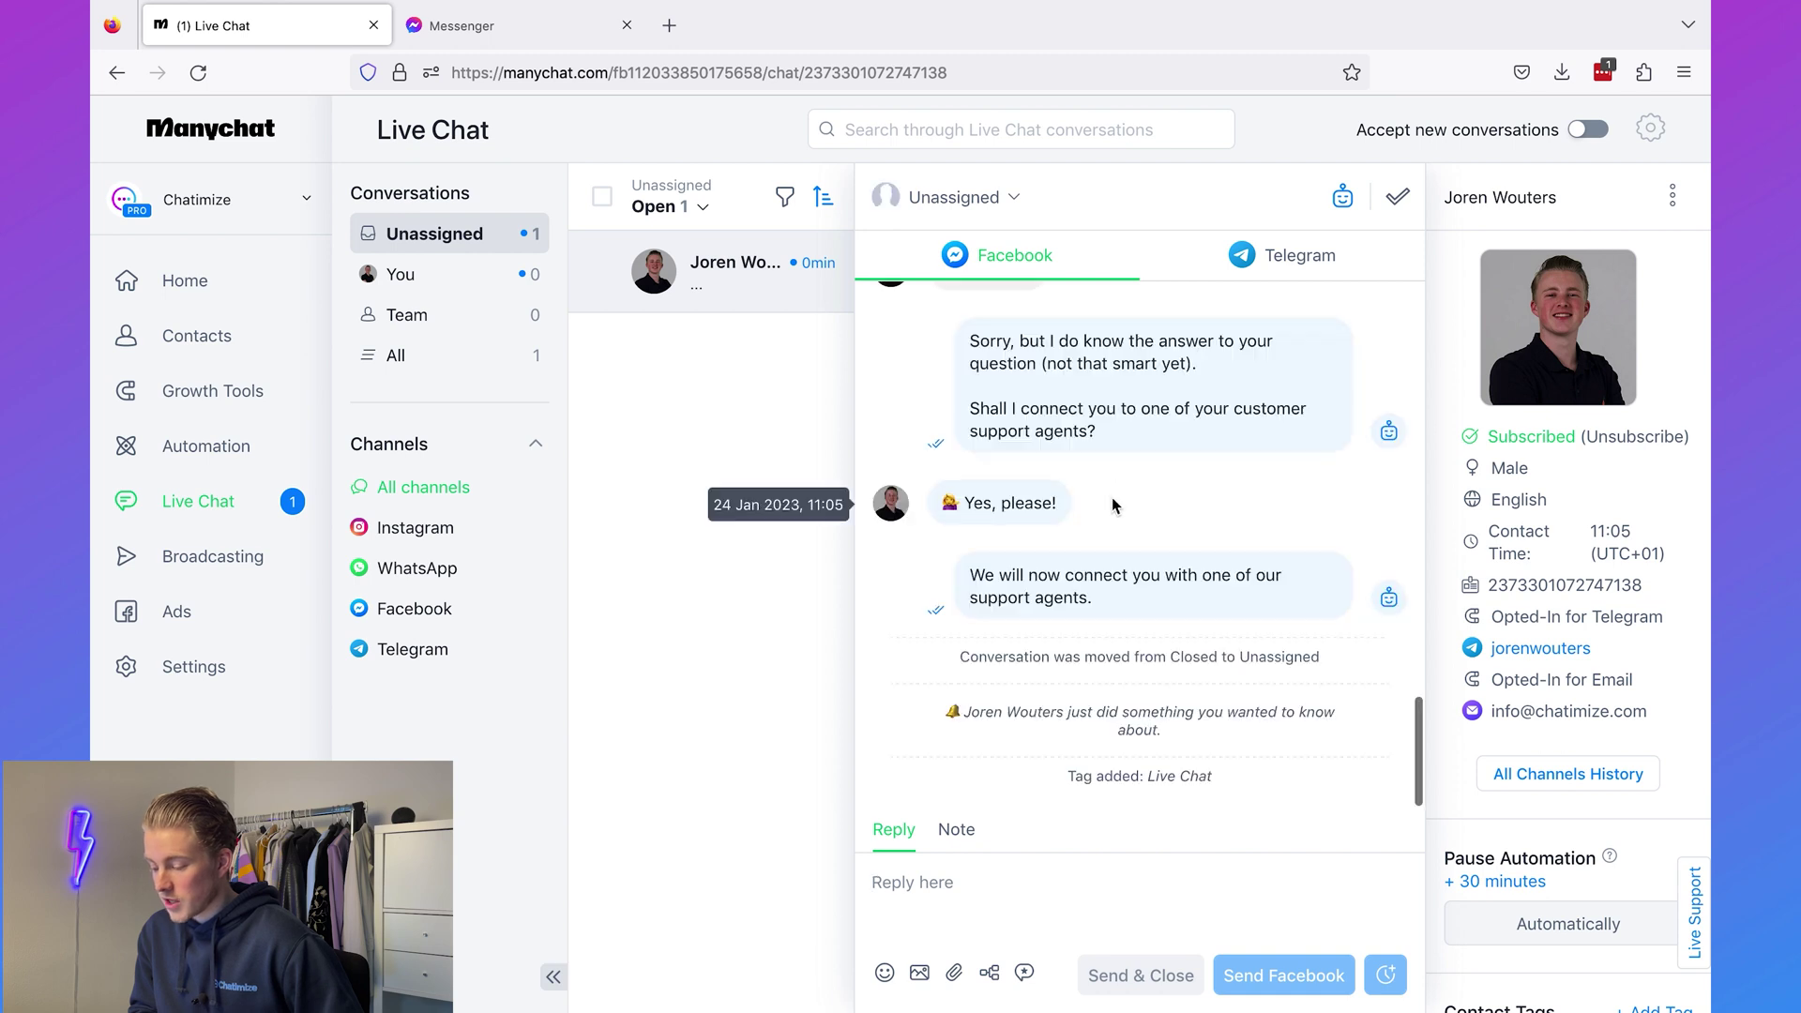
key("ctrl+Tab")
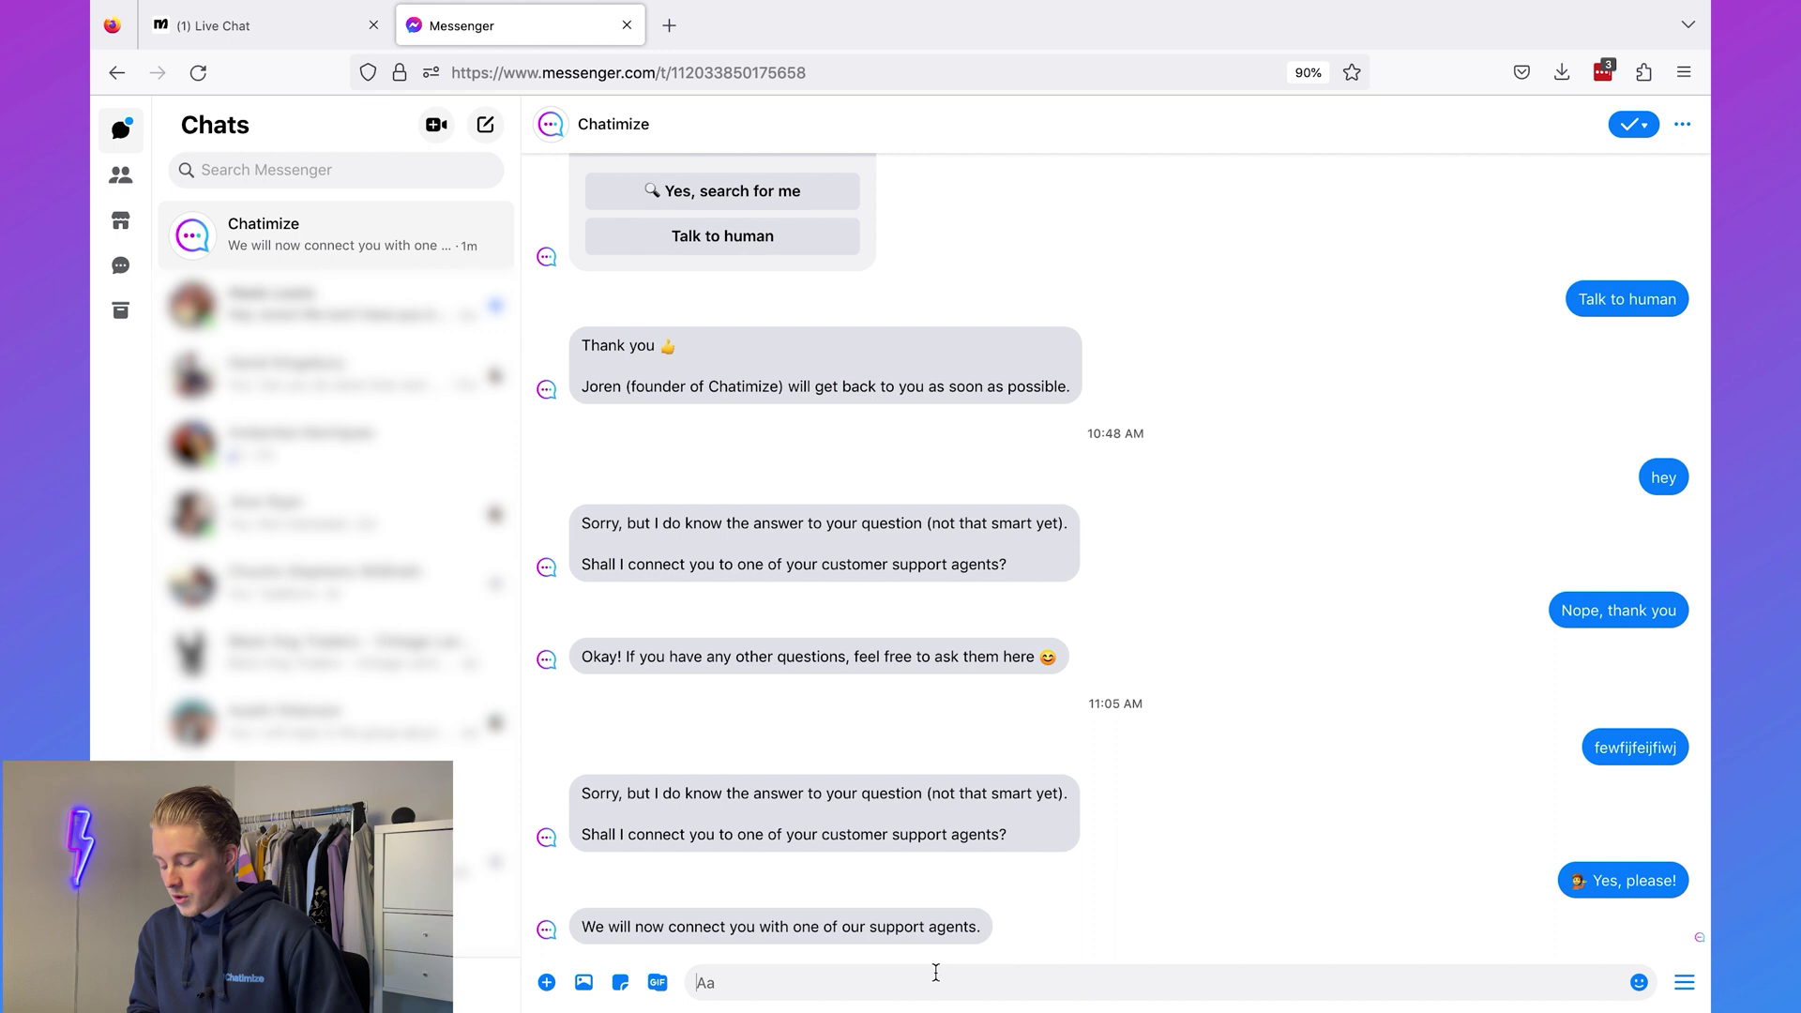
Send a second random message 'fjefijei', then go back to Manychat Live Chat
type("fjefijeifjewojifj")
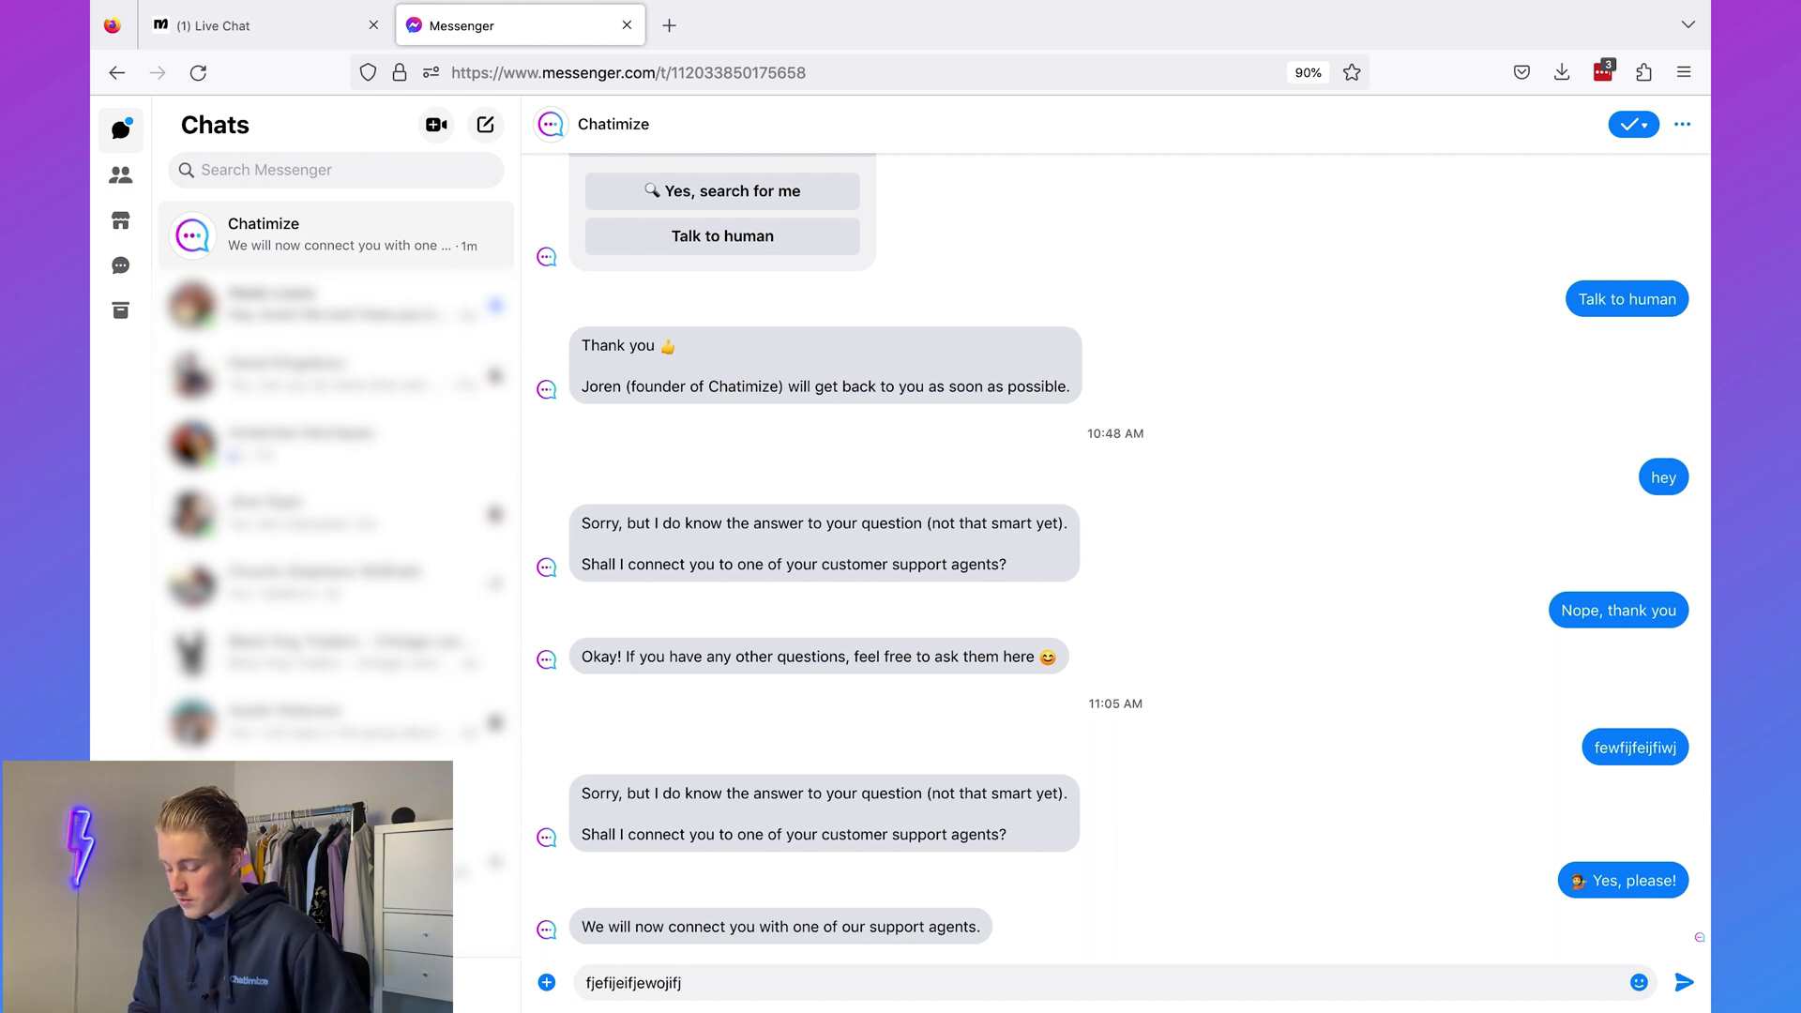
key("Return")
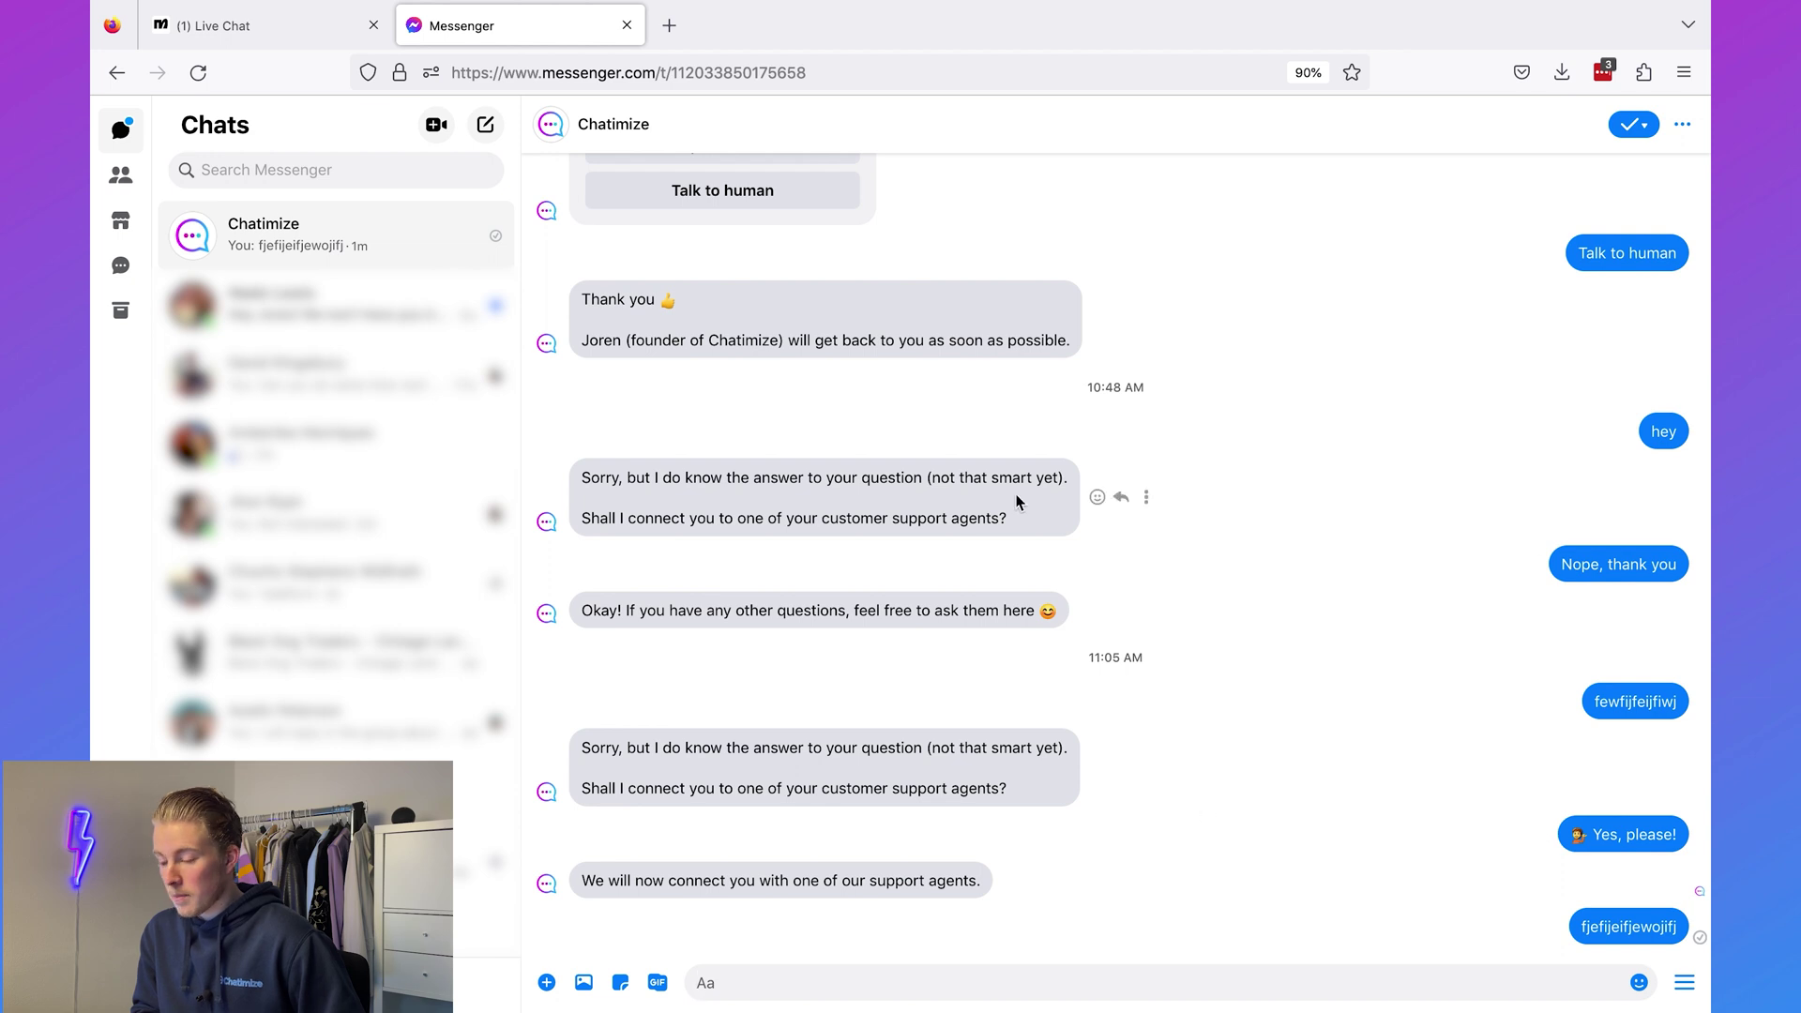
left_click(352, 28)
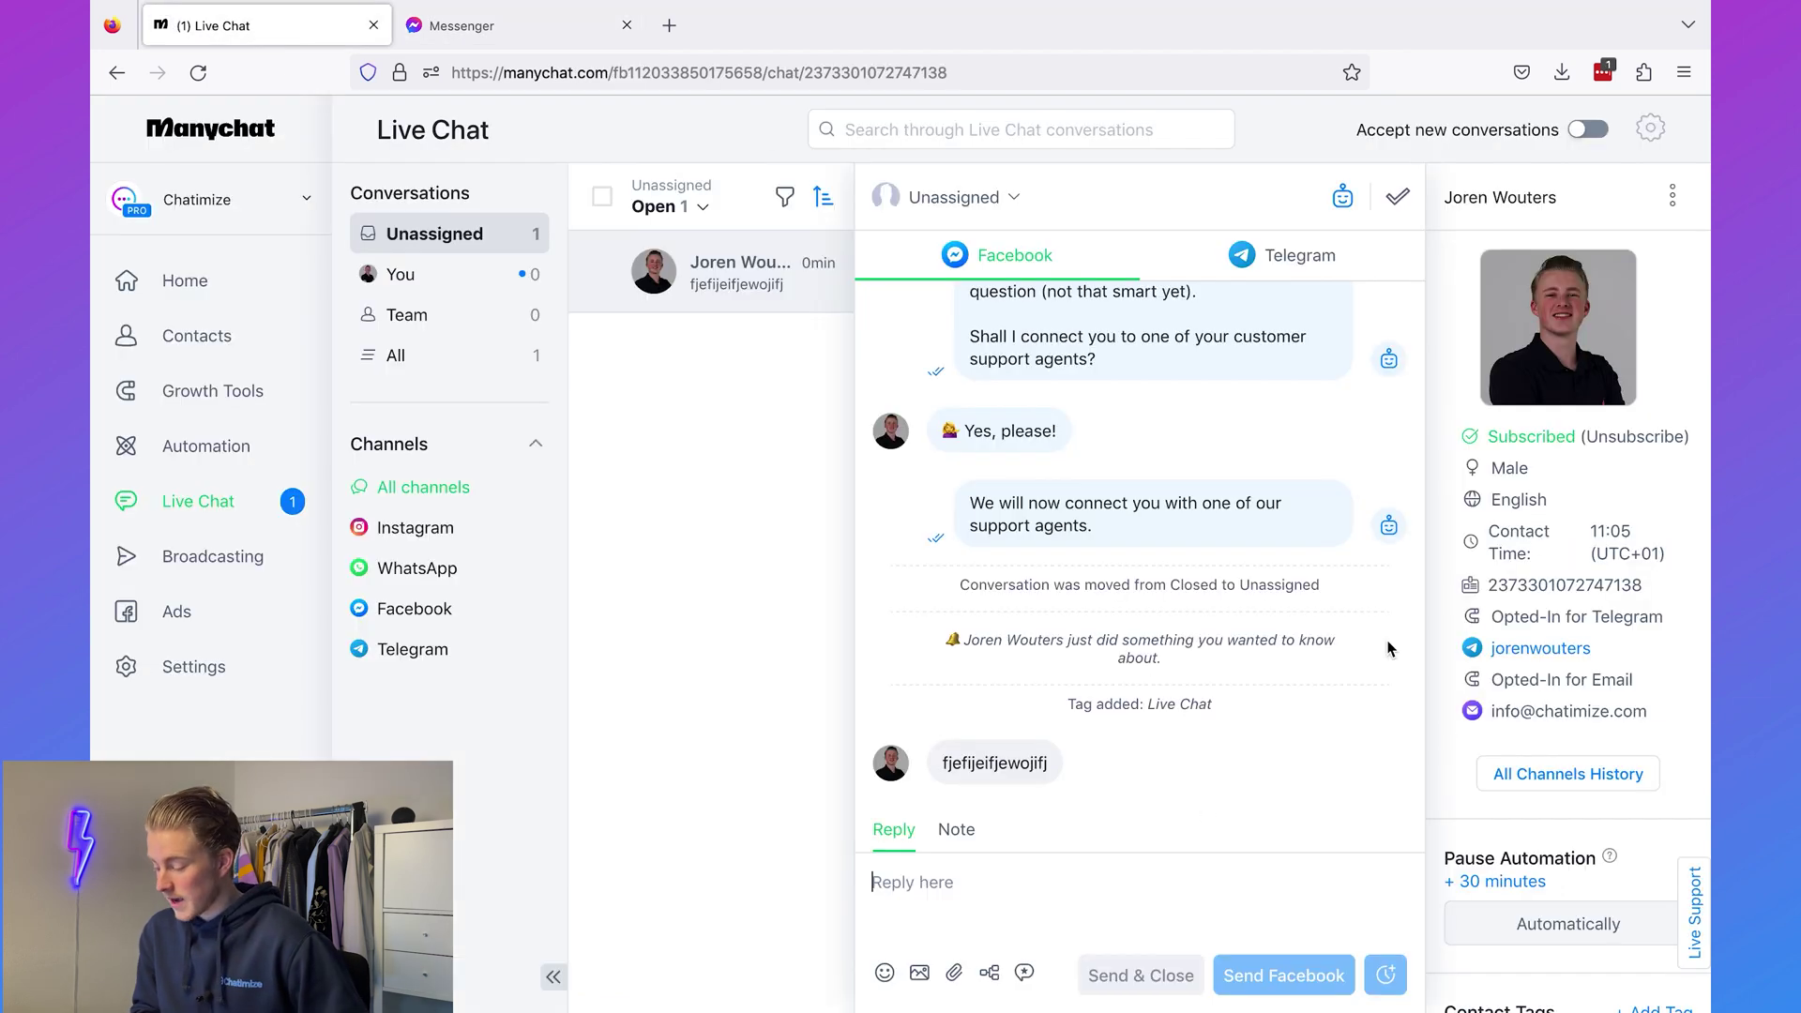
Remove the contact's Live Chat tag and mark the conversation as closed
scroll(1641, 756, "down", 9)
scroll(1478, 466, "up", 4)
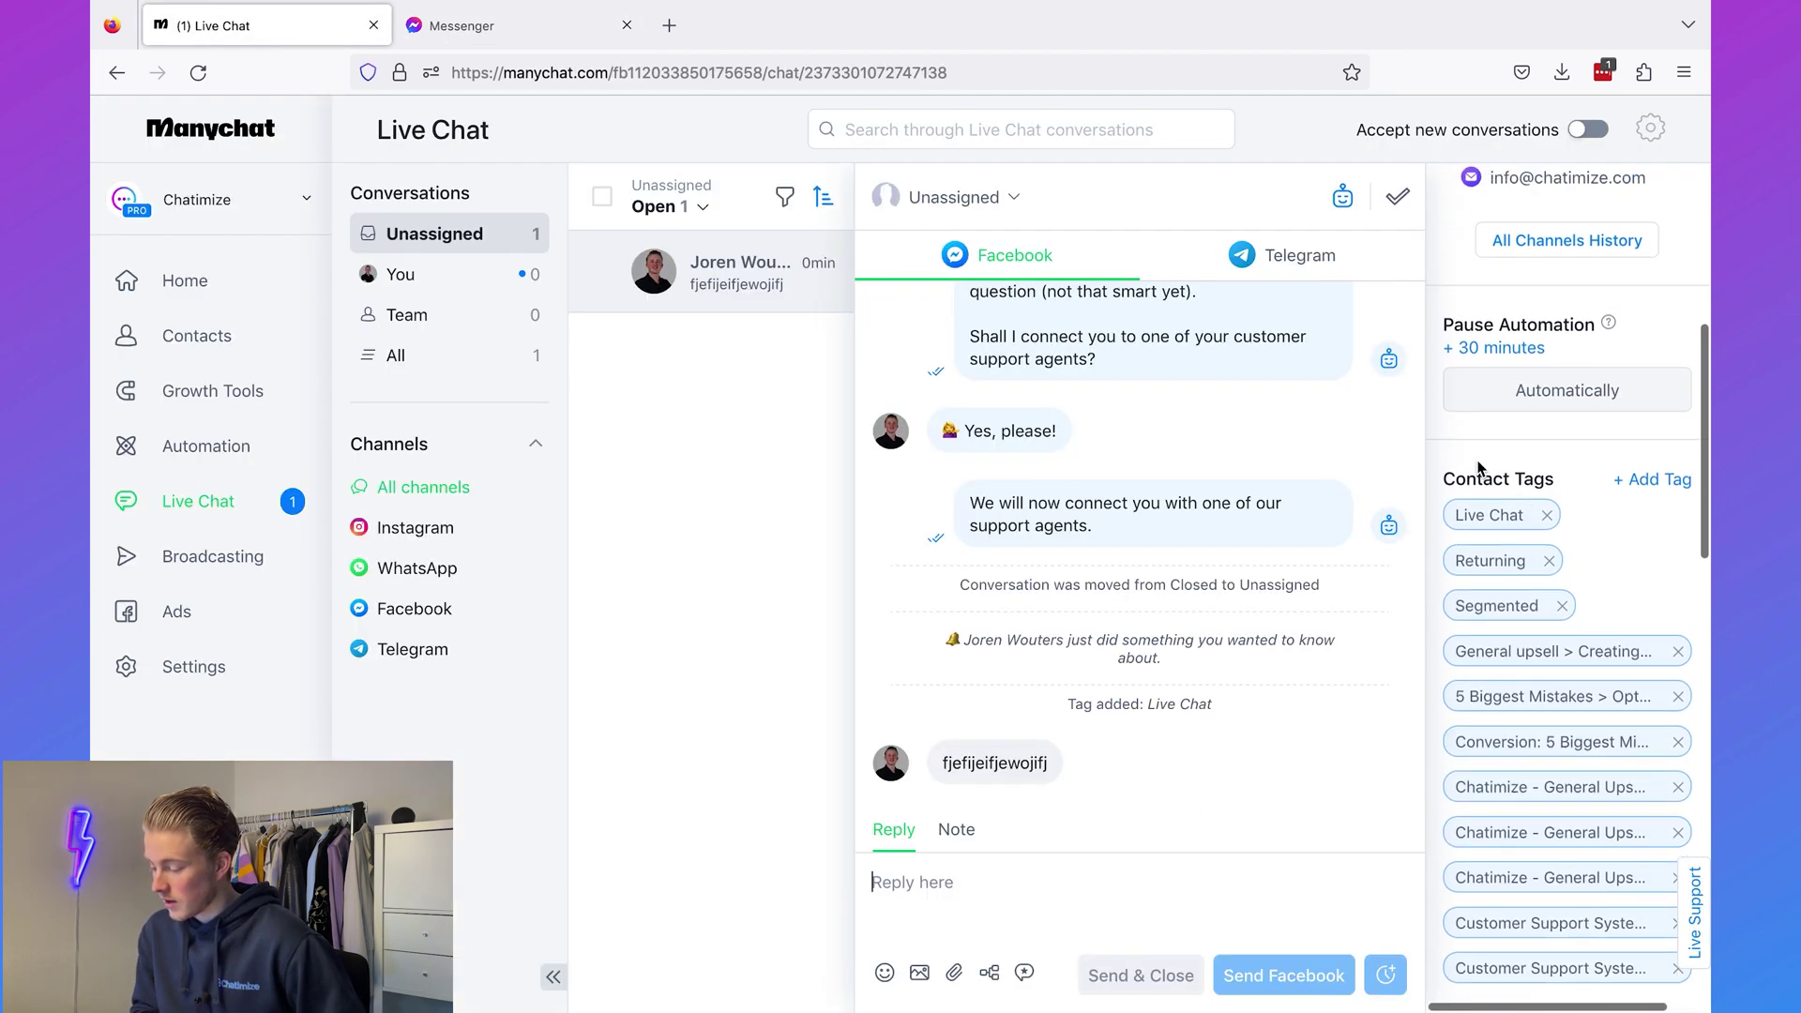
left_click(515, 29)
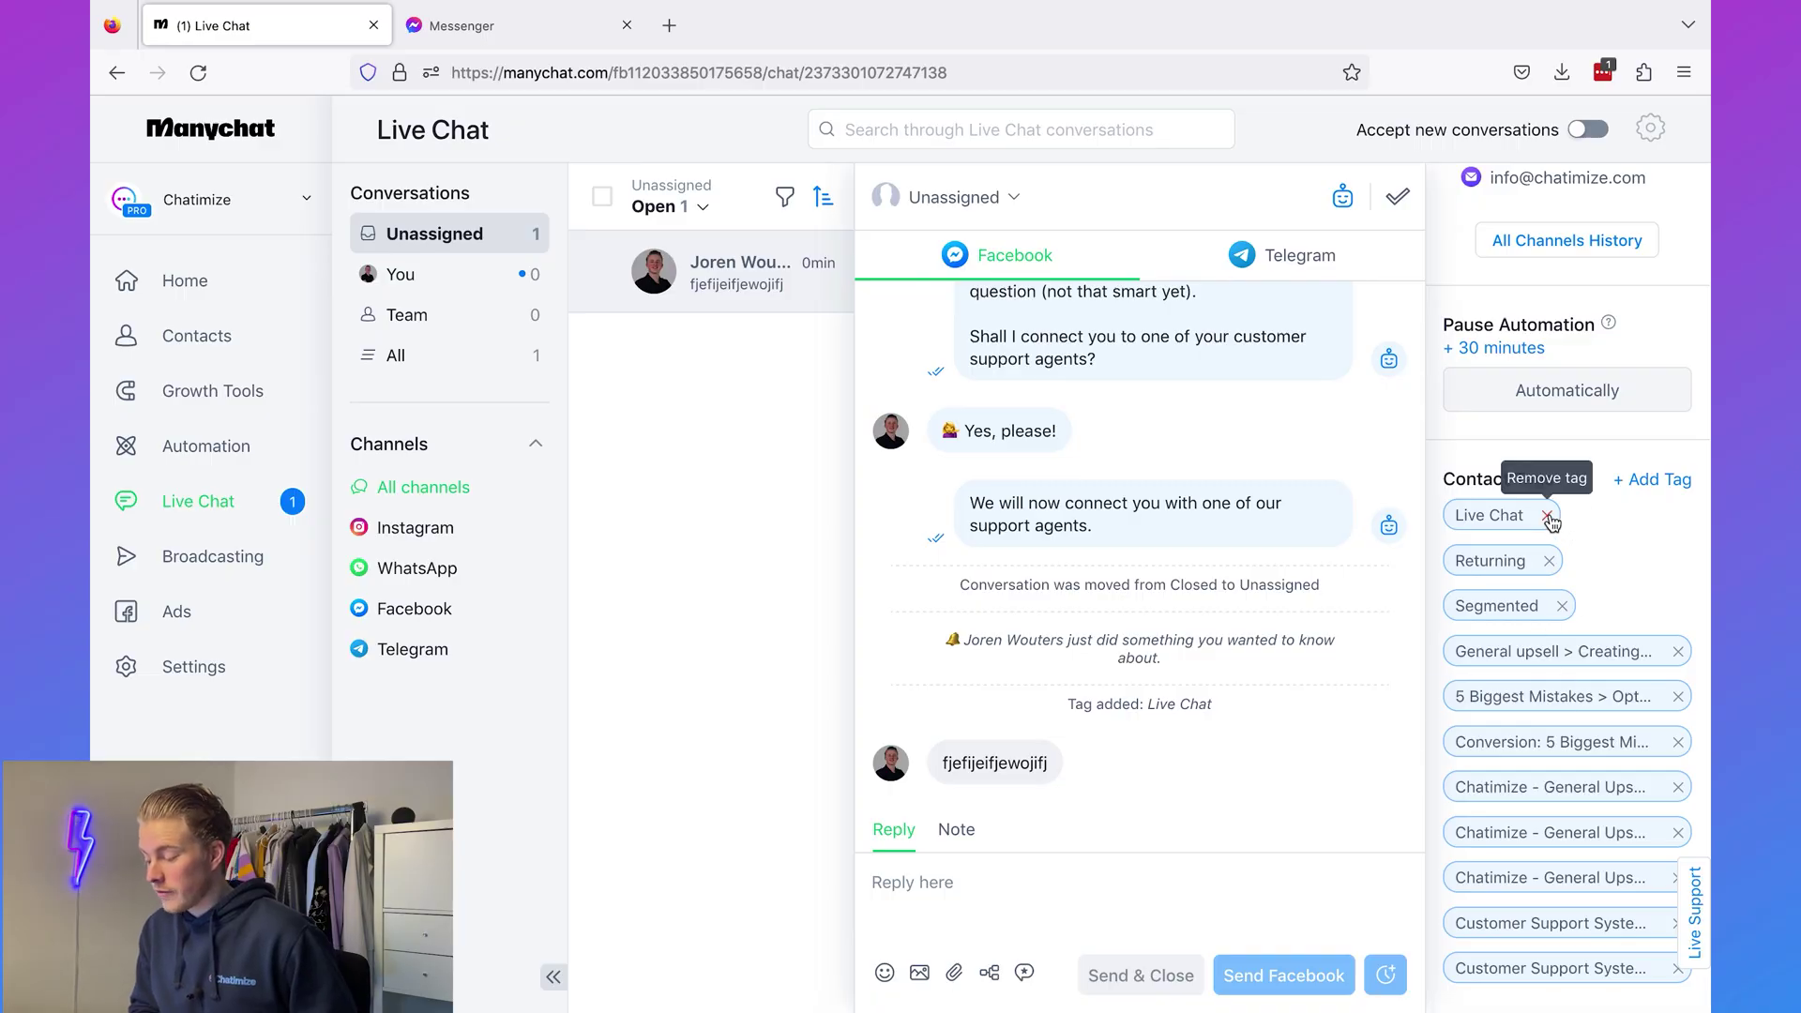
left_click(1547, 516)
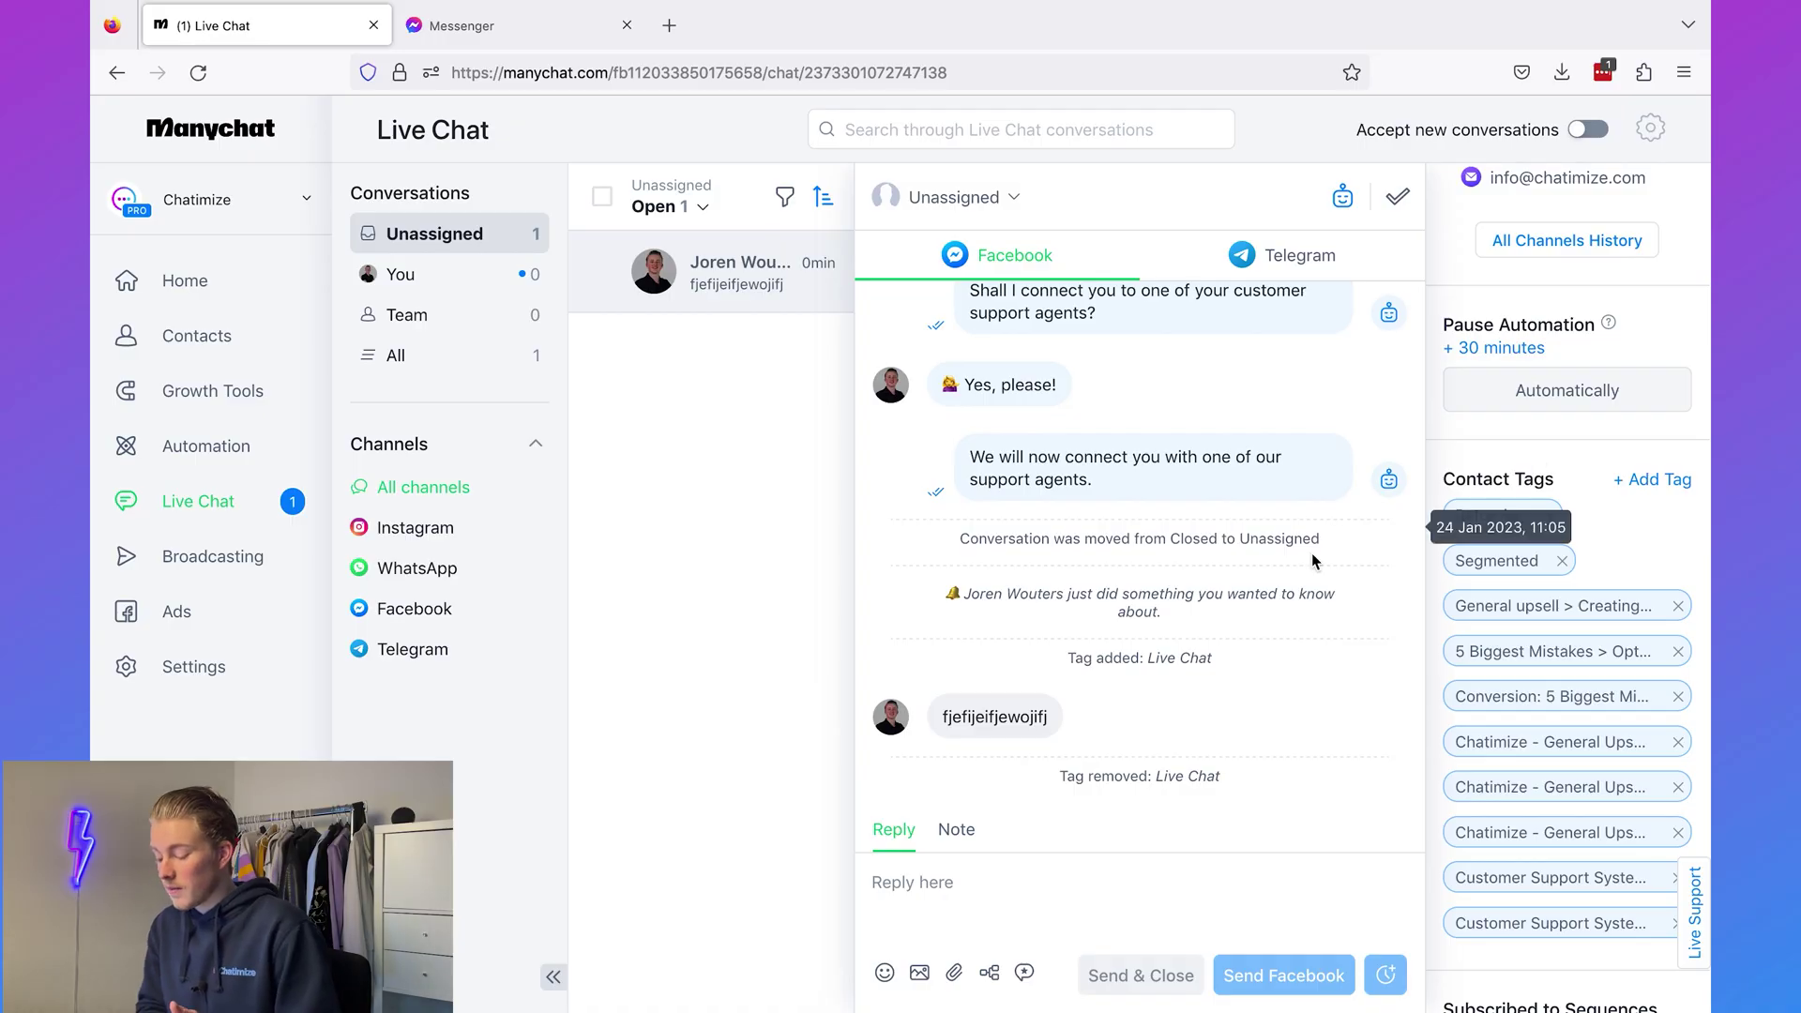
left_click(1397, 196)
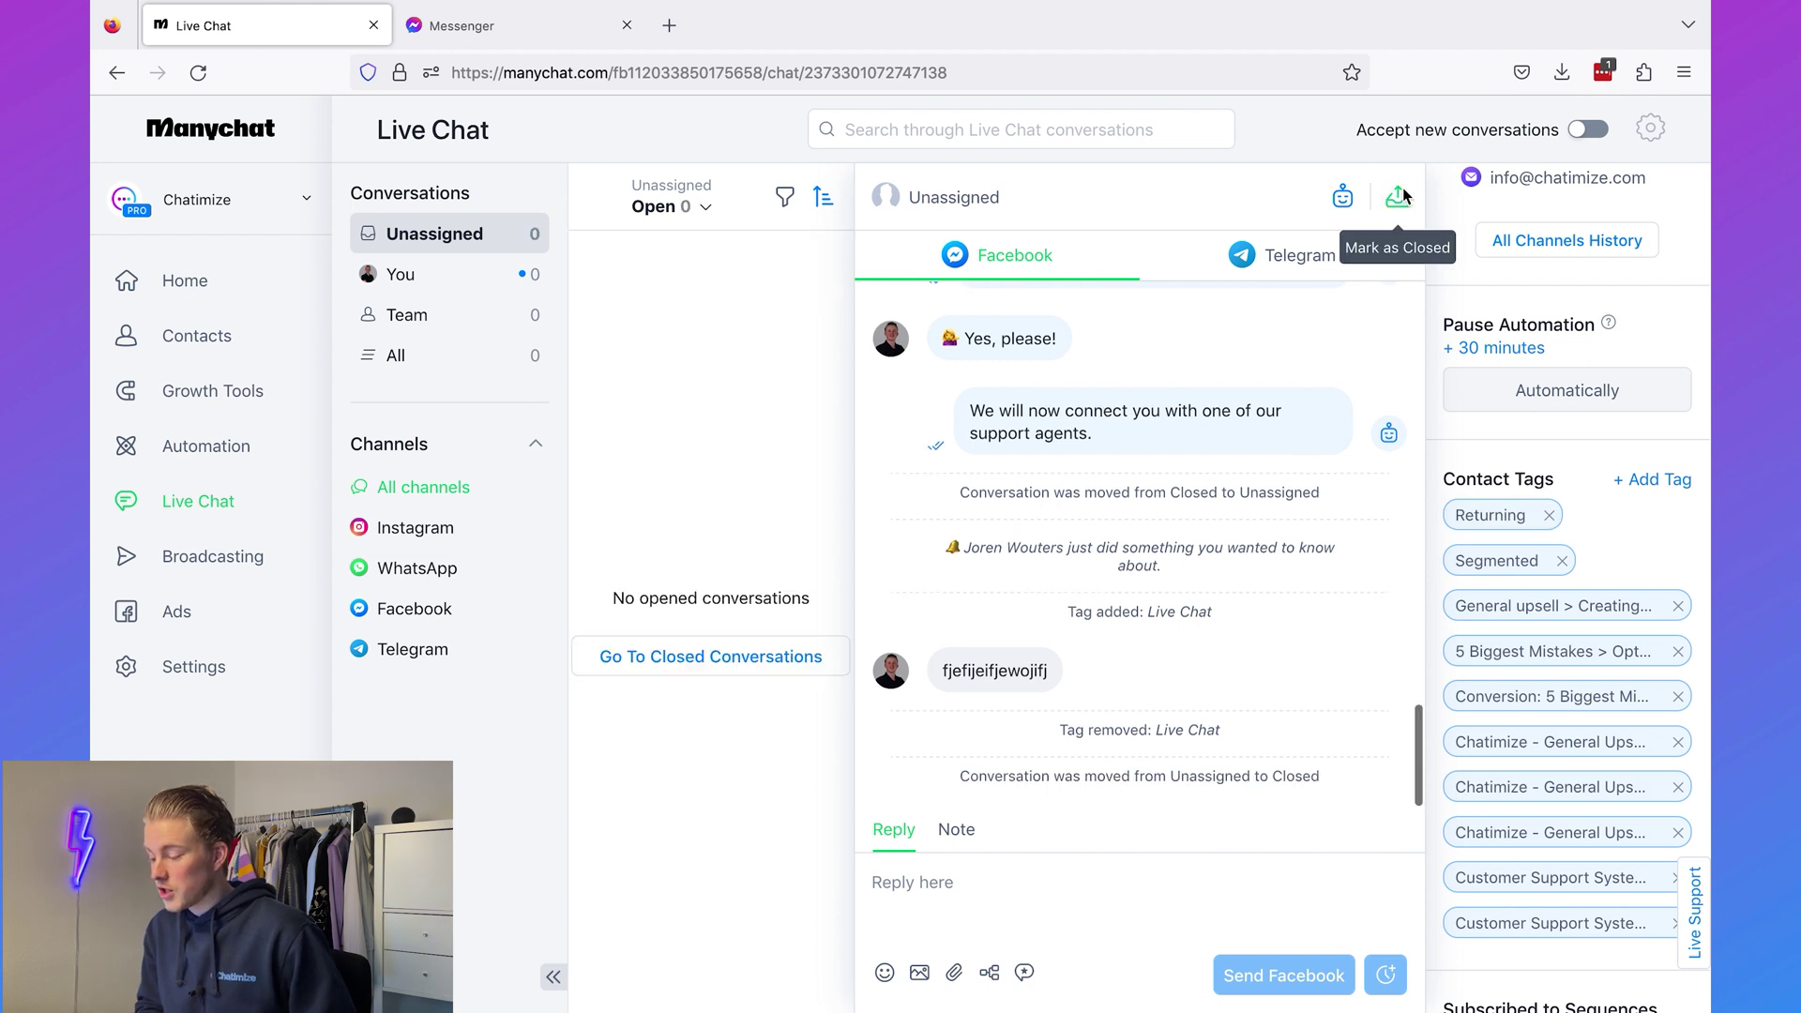